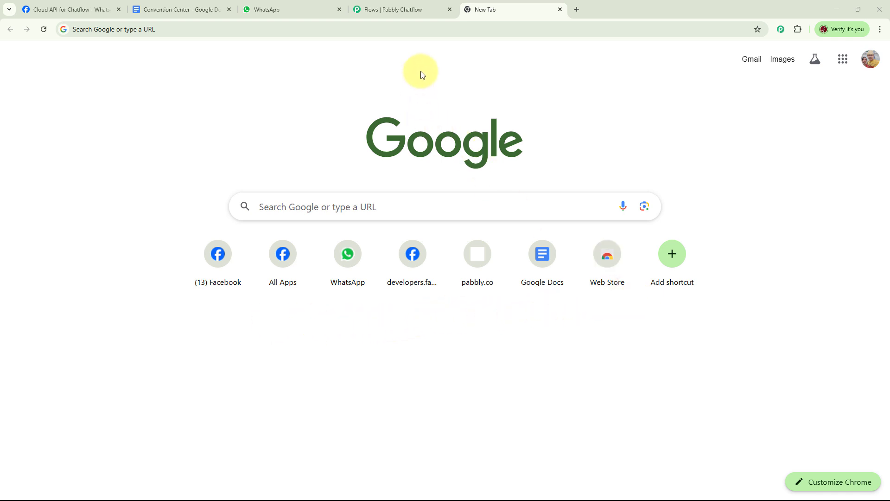
Test the Future Convention Center chatbot in WhatsApp: choose Availability and Corporate Event, send 26 May 2025 as the date, and request pricing.
{"action": "left_click", "coordinate": [391, 10]}
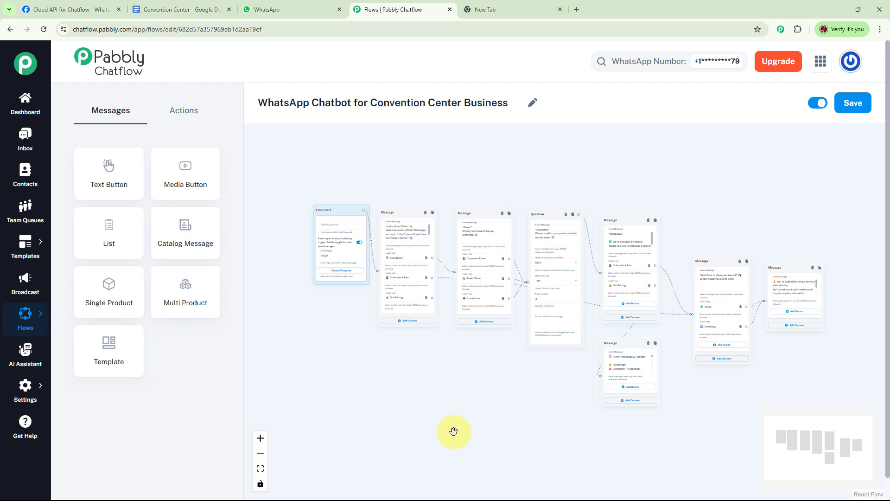
{"action": "left_click", "coordinate": [293, 9]}
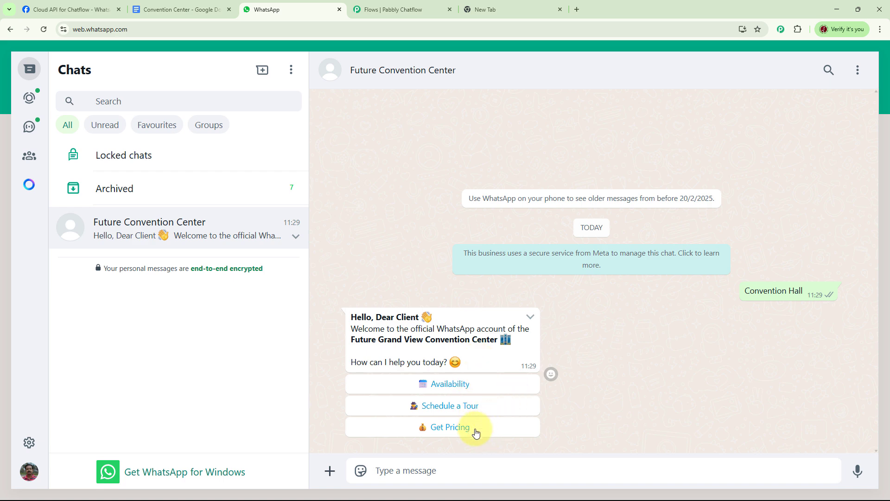
{"action": "left_click", "coordinate": [467, 386]}
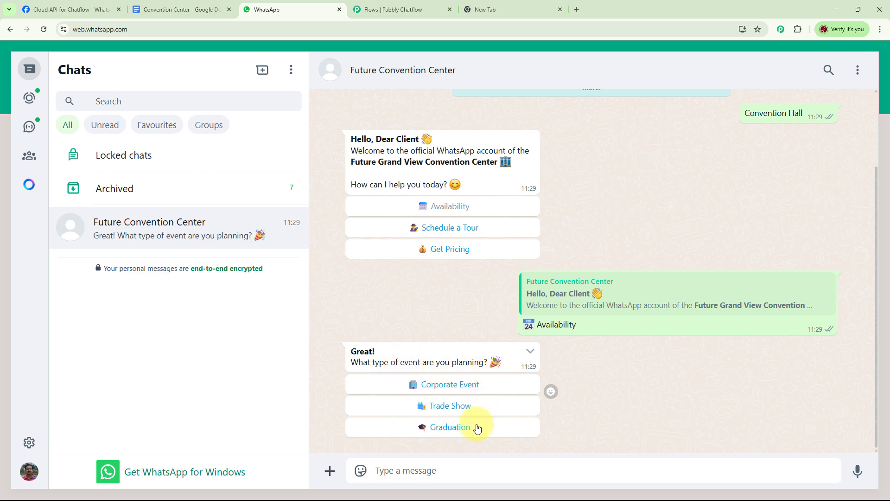
{"action": "left_click", "coordinate": [465, 389]}
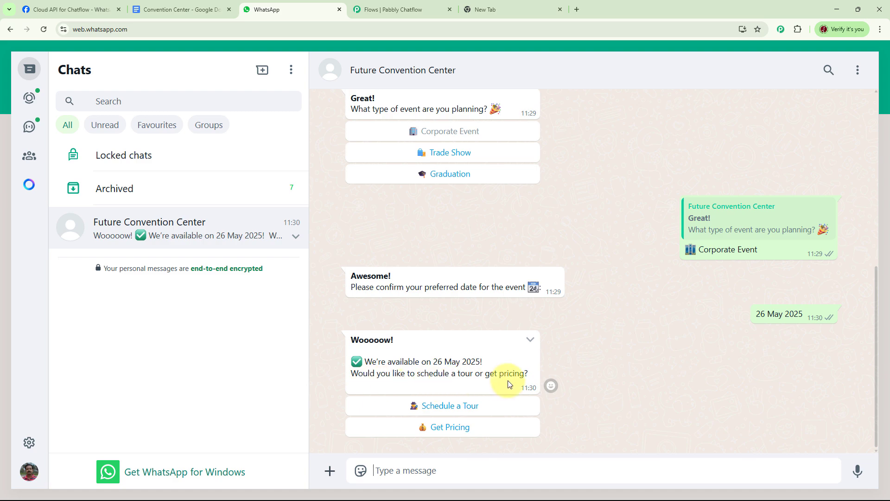
{"action": "left_click", "coordinate": [441, 427]}
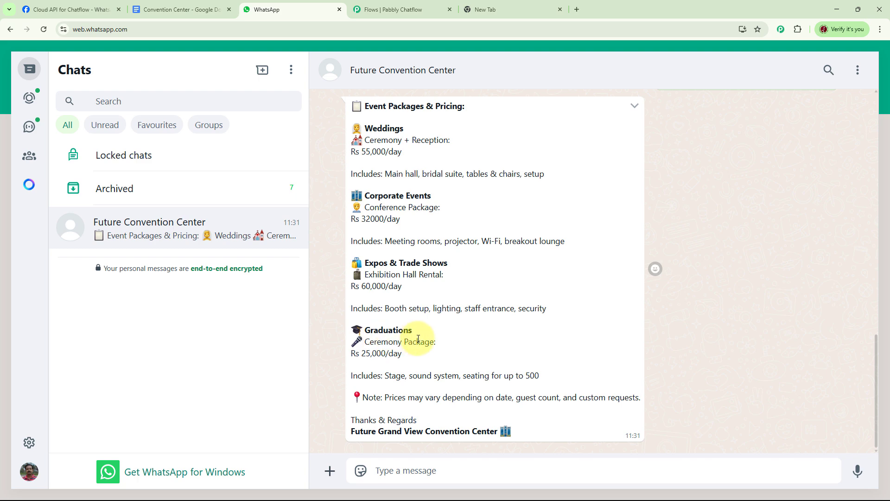
{"action": "scroll", "coordinate": [689, 243], "scroll_direction": "up", "scroll_amount": 5}
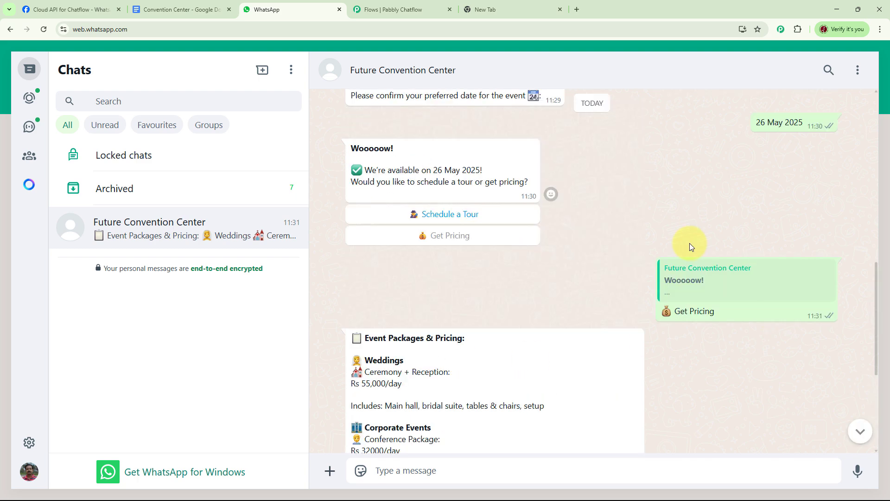
{"action": "scroll", "coordinate": [689, 243], "scroll_direction": "up", "scroll_amount": 4}
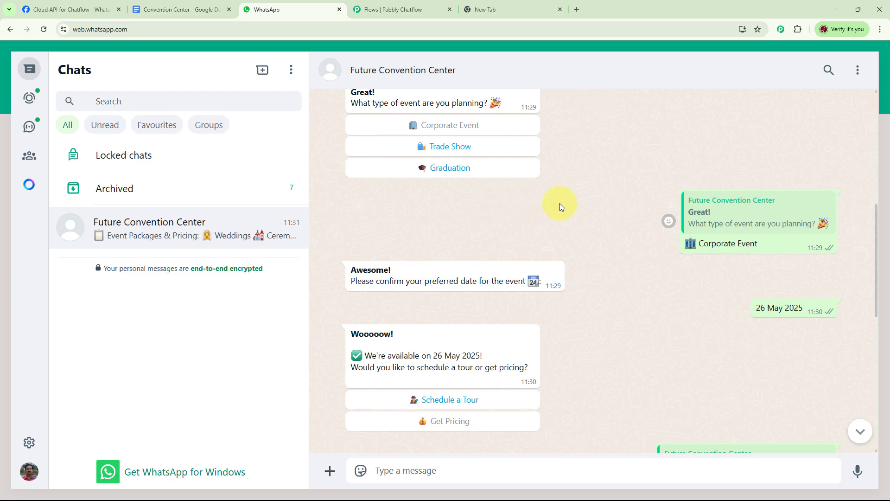
{"action": "scroll", "coordinate": [610, 214], "scroll_direction": "up", "scroll_amount": 3}
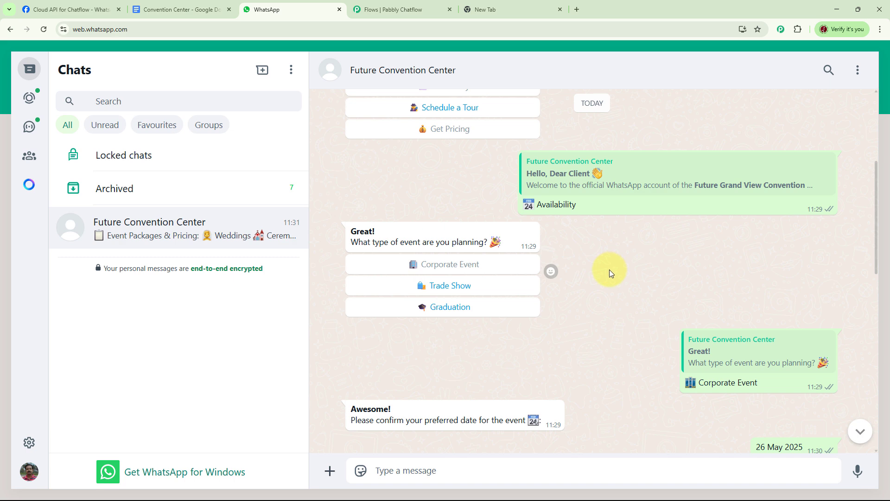
{"action": "scroll", "coordinate": [610, 272], "scroll_direction": "up", "scroll_amount": 4}
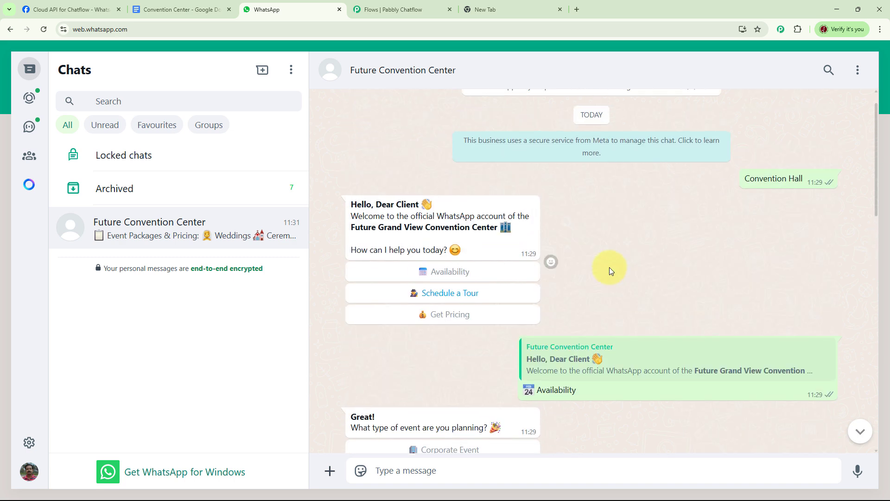
Load the website pabbly.com/chatflow in the empty browser tab.
{"action": "left_click", "coordinate": [513, 7]}
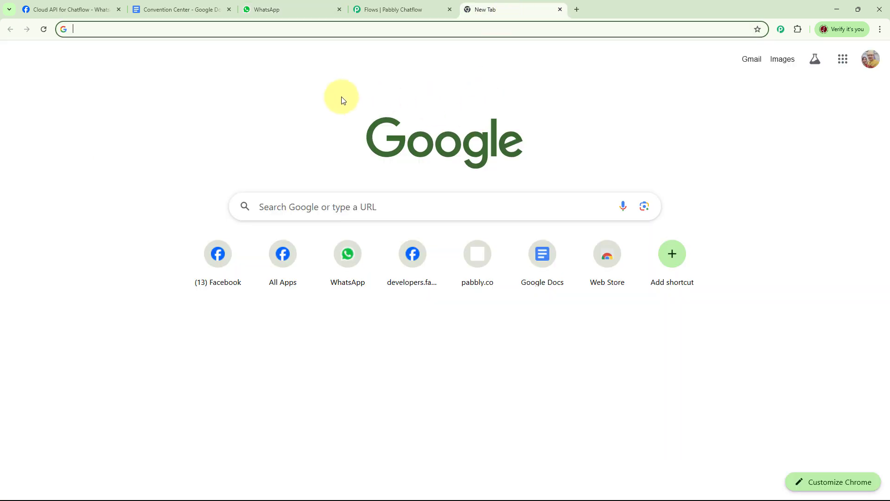
{"action": "left_click", "coordinate": [177, 28]}
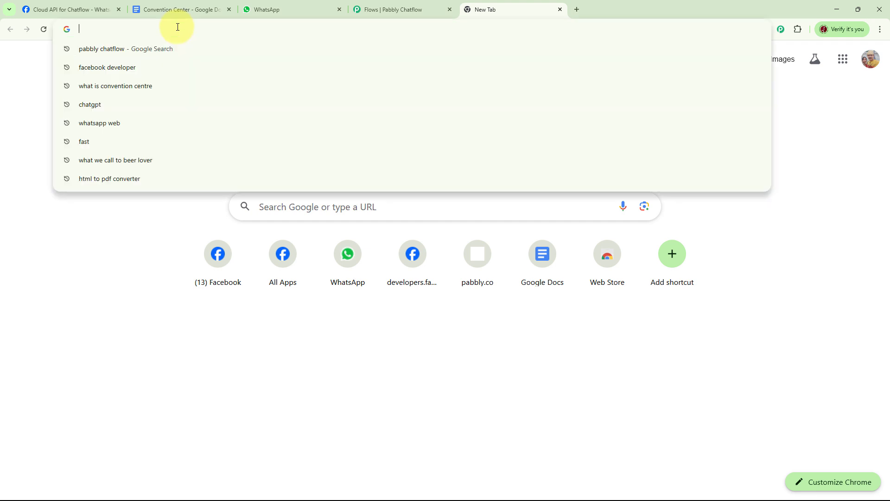
{"action": "type", "text": "p"}
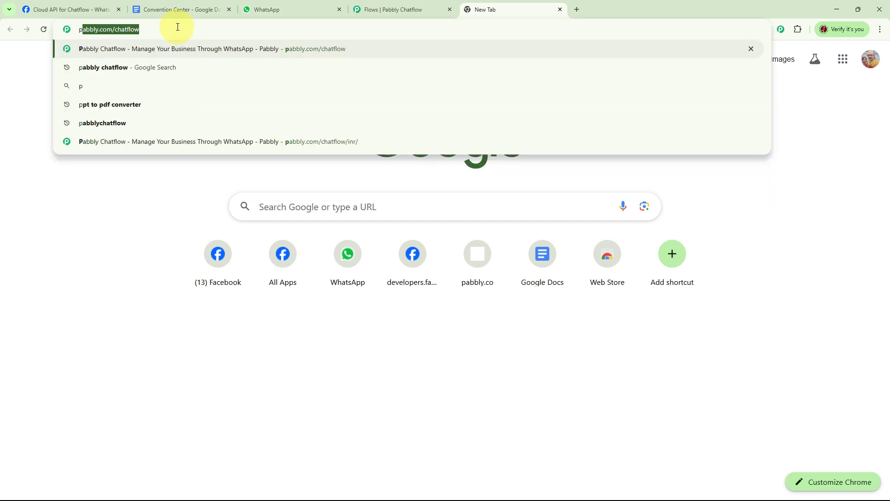
{"action": "type", "text": "abbly"}
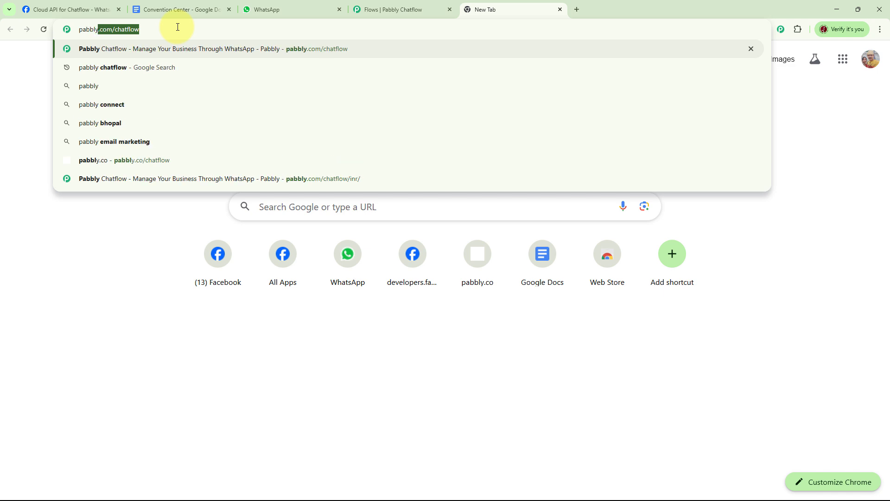
{"action": "type", "text": ".co"}
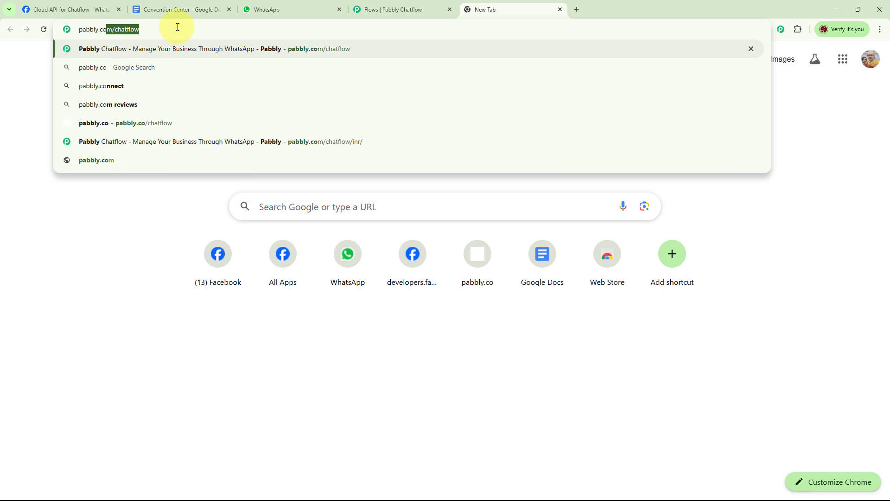
{"action": "type", "text": "m/ch"}
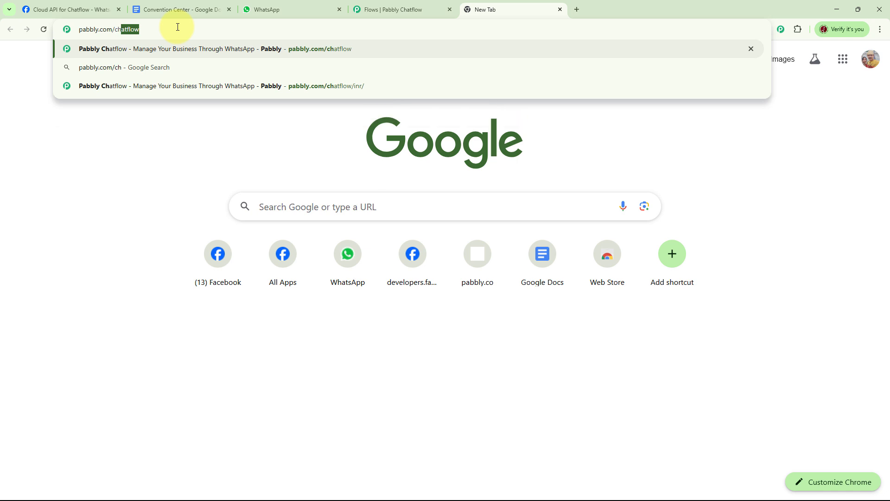
{"action": "type", "text": "atflow"}
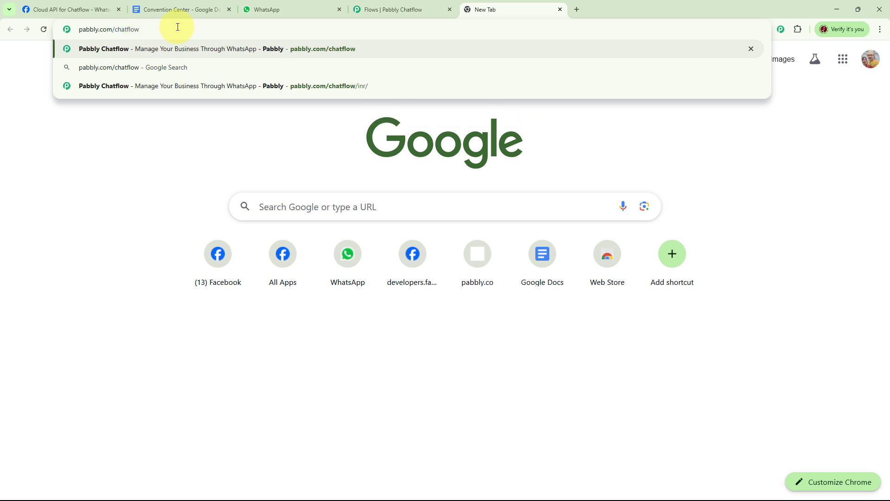
{"action": "key", "text": "Return"}
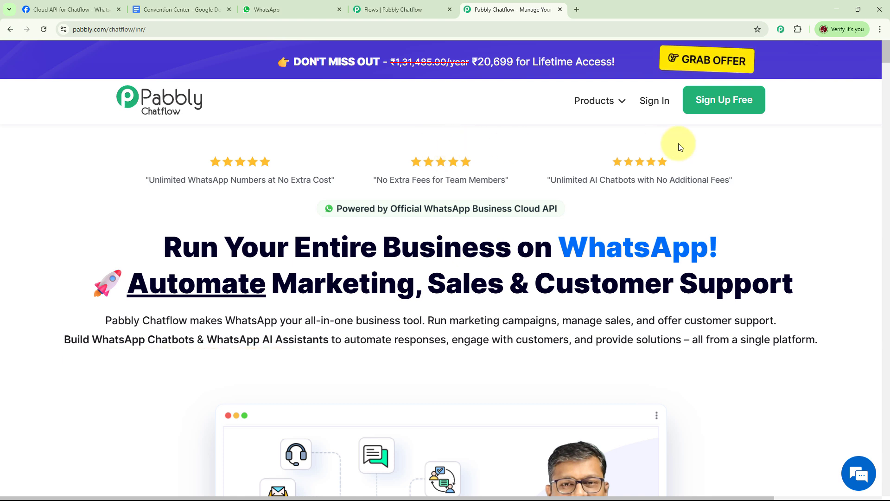
Sign in to the Pabbly account and access the Pabbly Chatflow application.
{"action": "left_click", "coordinate": [652, 106]}
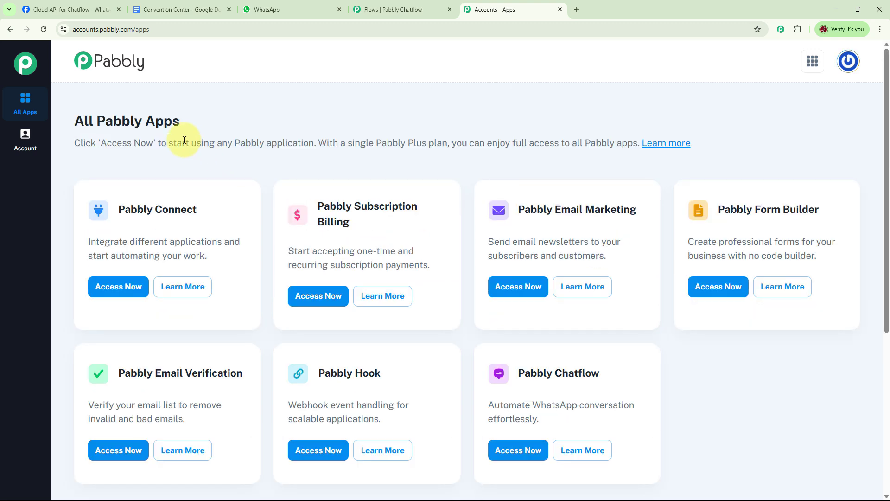
{"action": "scroll", "coordinate": [598, 277], "scroll_direction": "down", "scroll_amount": 3}
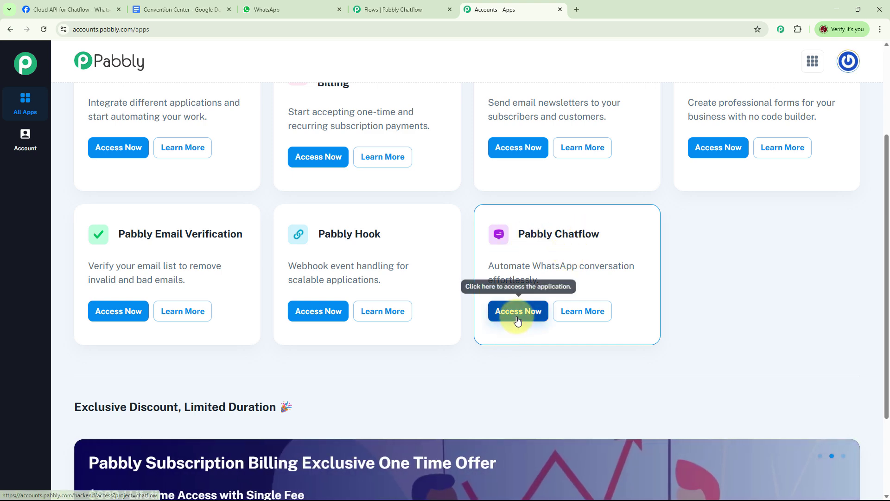
{"action": "left_click", "coordinate": [518, 320]}
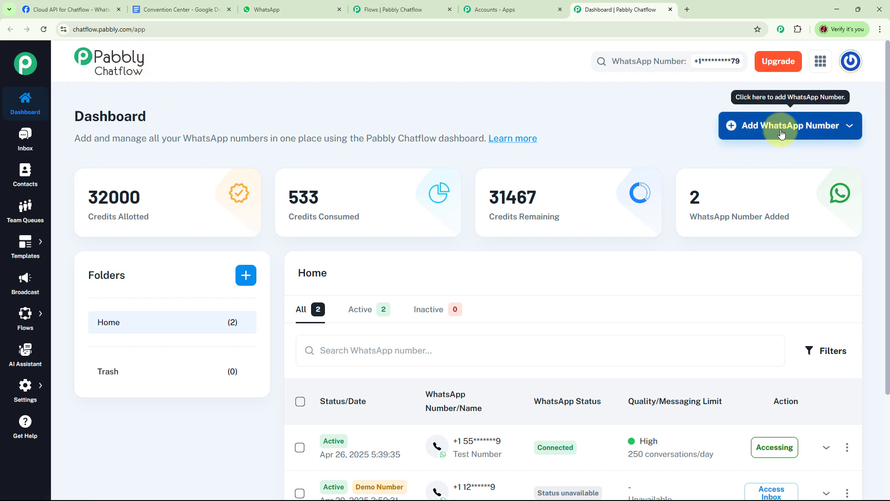
Examine the connection options for adding a WhatsApp number, the list of added numbers, and the folder creation form.
{"action": "left_click", "coordinate": [728, 129]}
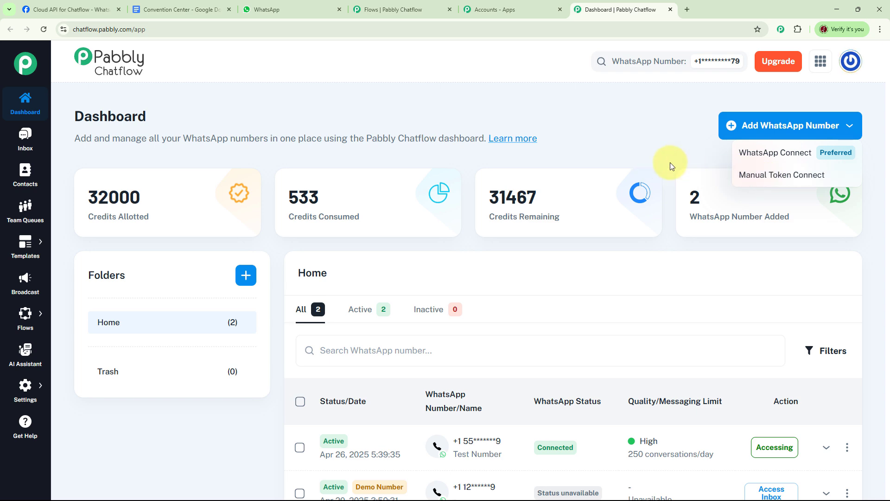
{"action": "left_click", "coordinate": [691, 268]}
{"action": "scroll", "coordinate": [695, 271], "scroll_direction": "down", "scroll_amount": 2}
{"action": "scroll", "coordinate": [696, 271], "scroll_direction": "down", "scroll_amount": 1}
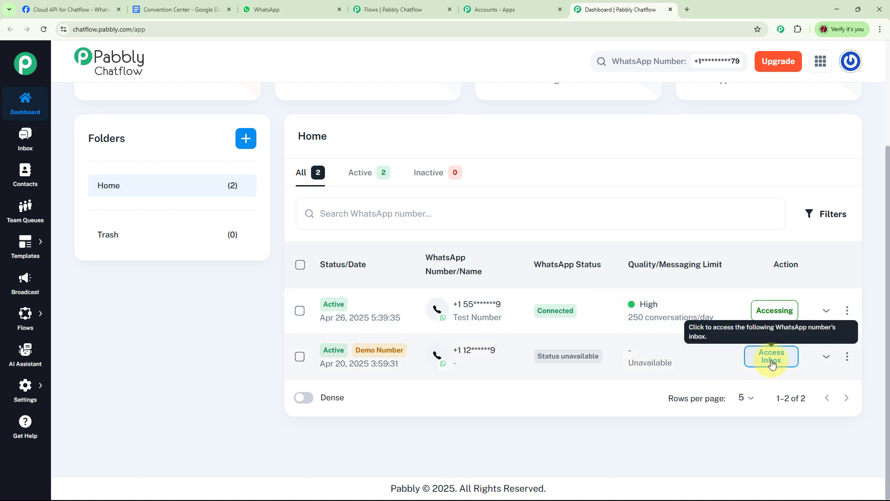
{"action": "scroll", "coordinate": [431, 318], "scroll_direction": "up", "scroll_amount": 3}
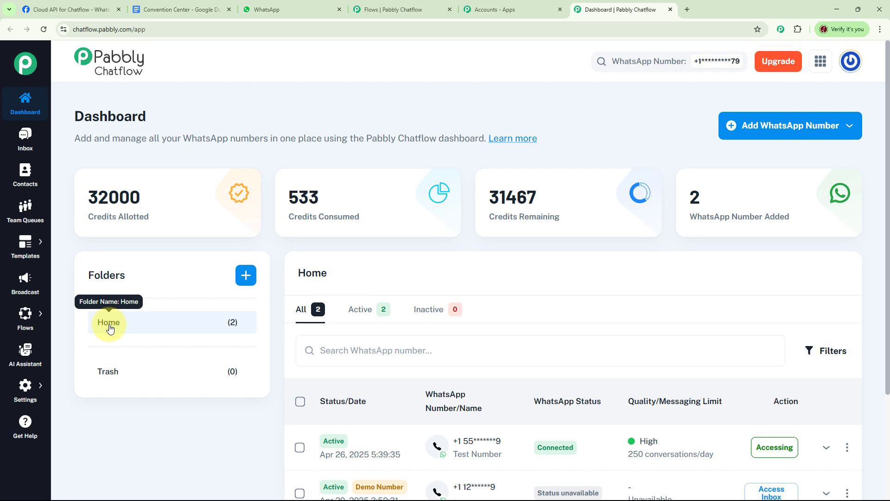
{"action": "left_click", "coordinate": [246, 276]}
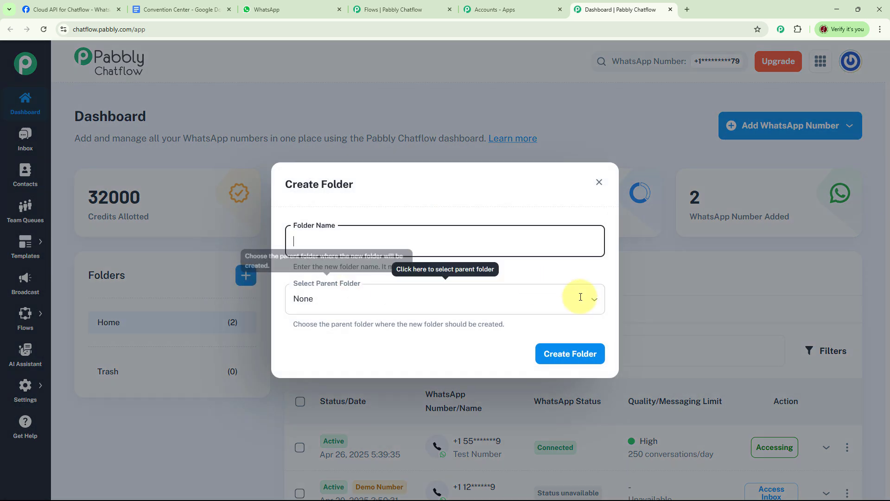
{"action": "left_click", "coordinate": [603, 184]}
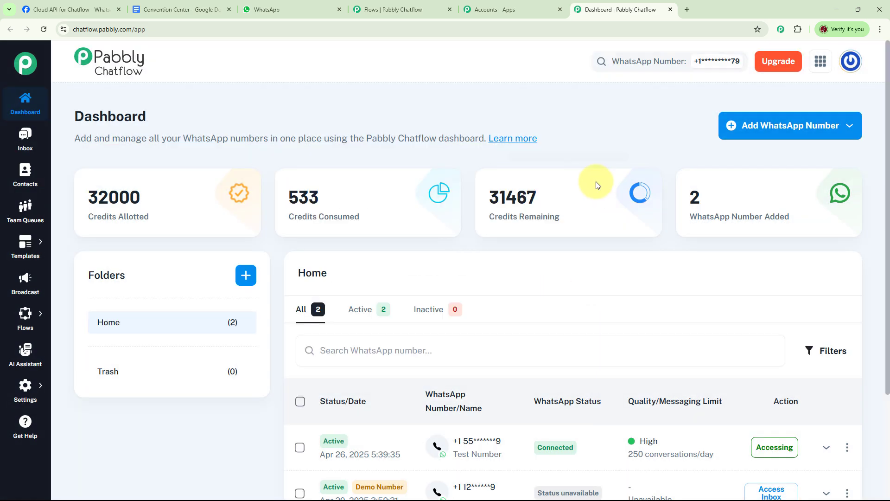
Go from the dashboard to the Flow Builder page that manages the chatbot flows.
{"action": "mouse_move", "coordinate": [15, 261]}
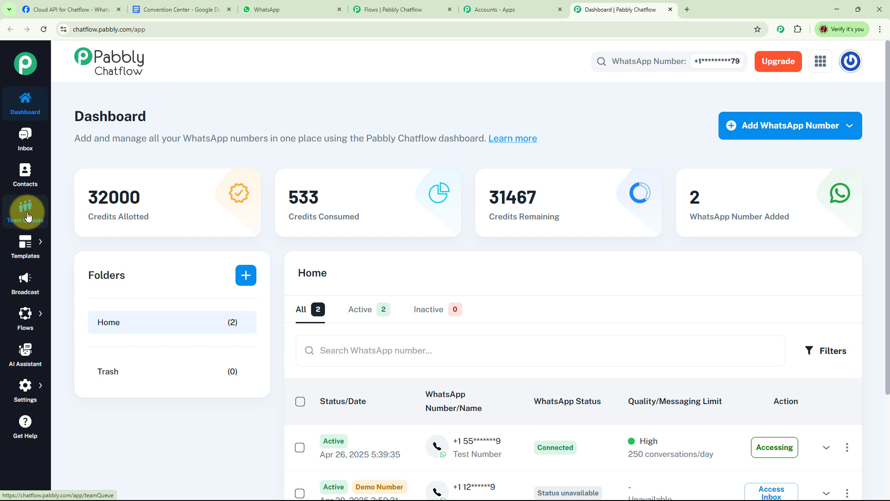
{"action": "mouse_move", "coordinate": [26, 246]}
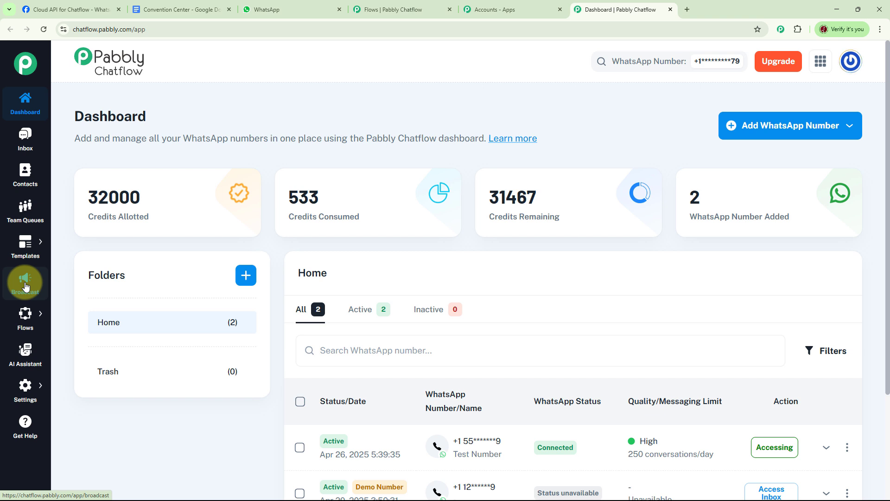
{"action": "mouse_move", "coordinate": [31, 320]}
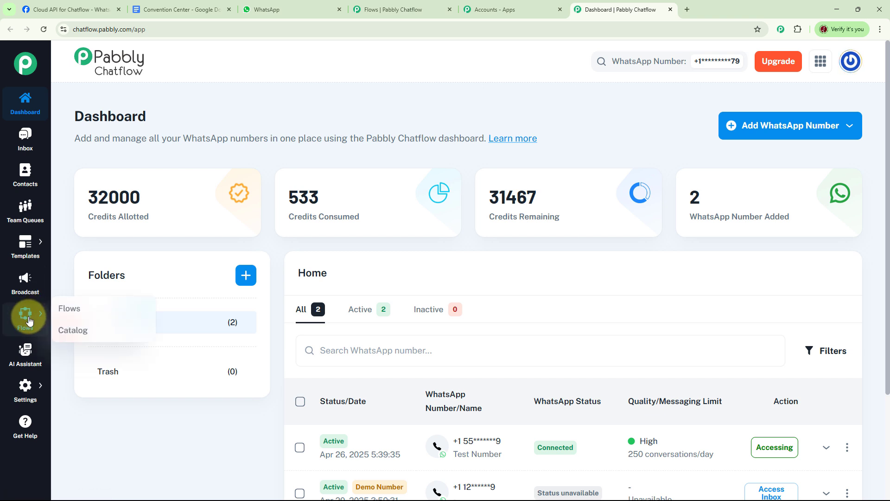
{"action": "mouse_move", "coordinate": [29, 388]}
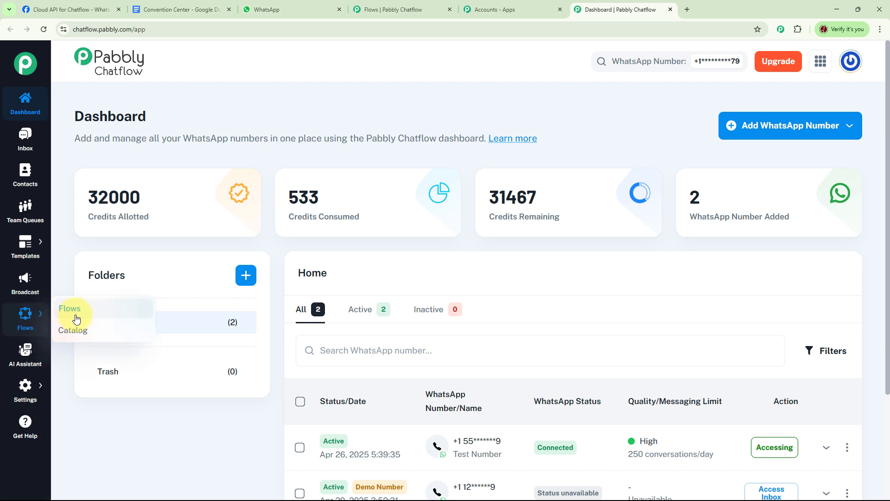
{"action": "left_click", "coordinate": [74, 310]}
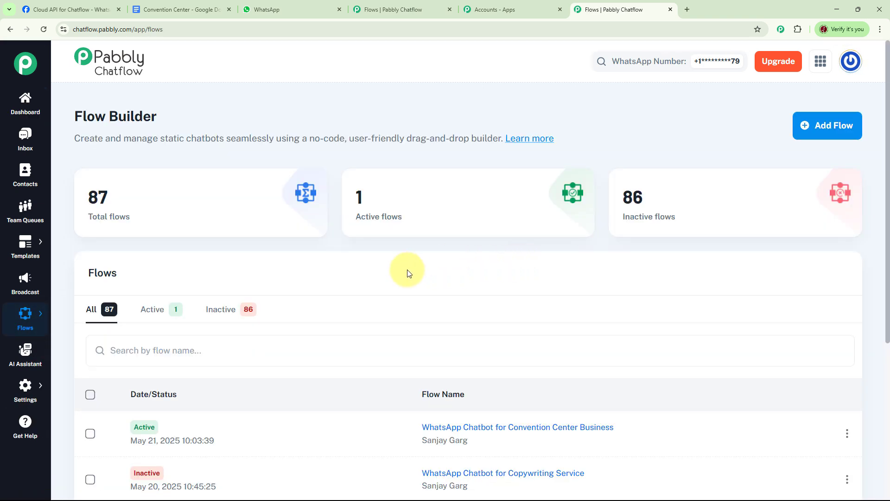
Review the flow statistics and open the flow "WhatsApp Chatbot for Convention Center Business" for editing.
{"action": "mouse_move", "coordinate": [102, 203]}
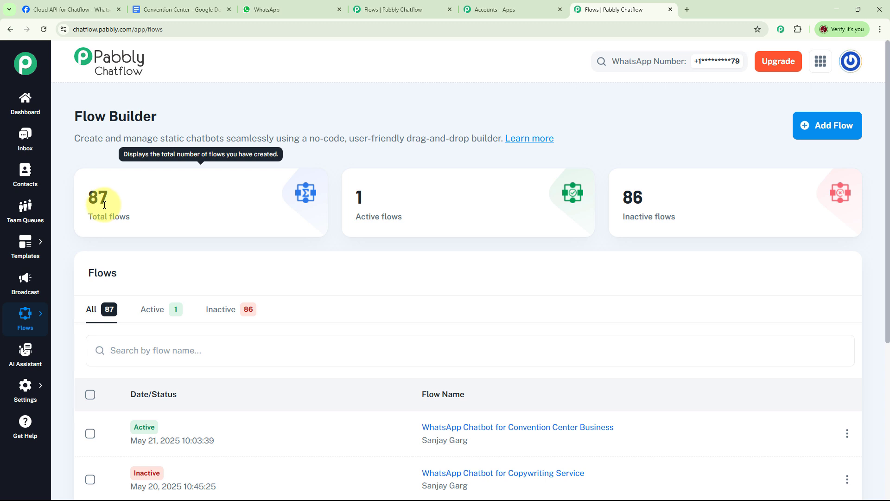
{"action": "mouse_move", "coordinate": [659, 209]}
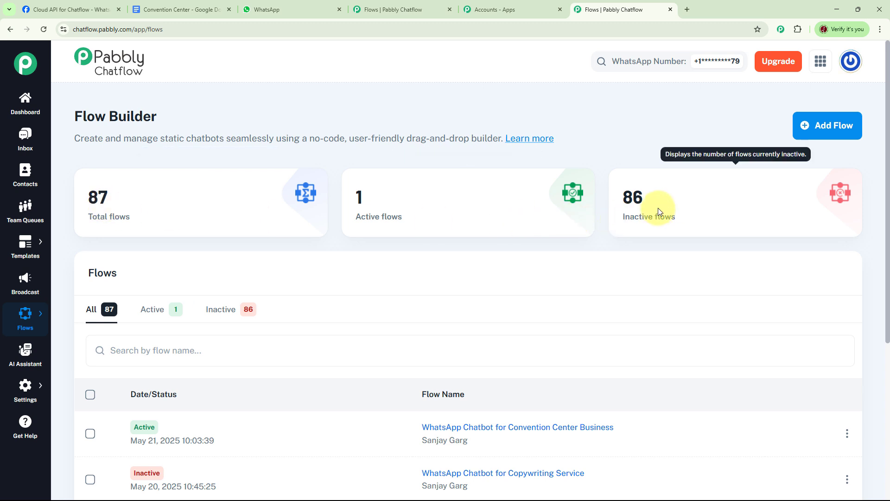
{"action": "mouse_move", "coordinate": [407, 217]}
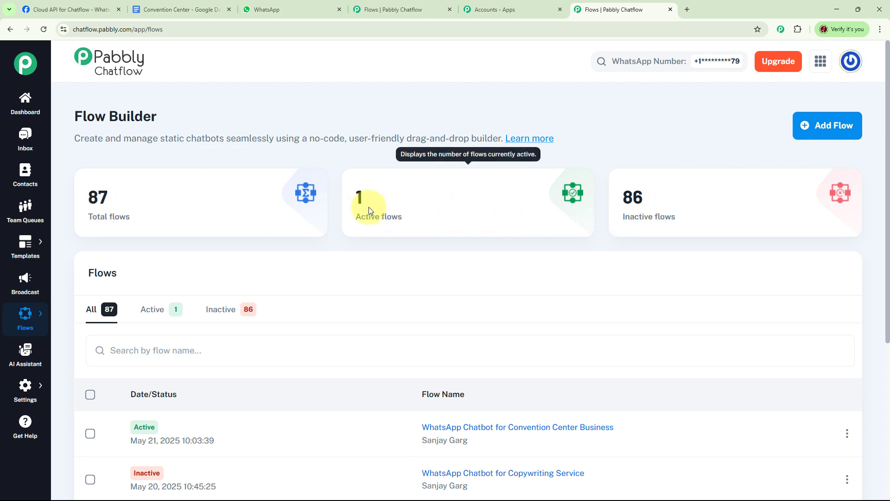
{"action": "scroll", "coordinate": [478, 273], "scroll_direction": "down", "scroll_amount": 2}
{"action": "mouse_move", "coordinate": [485, 341]}
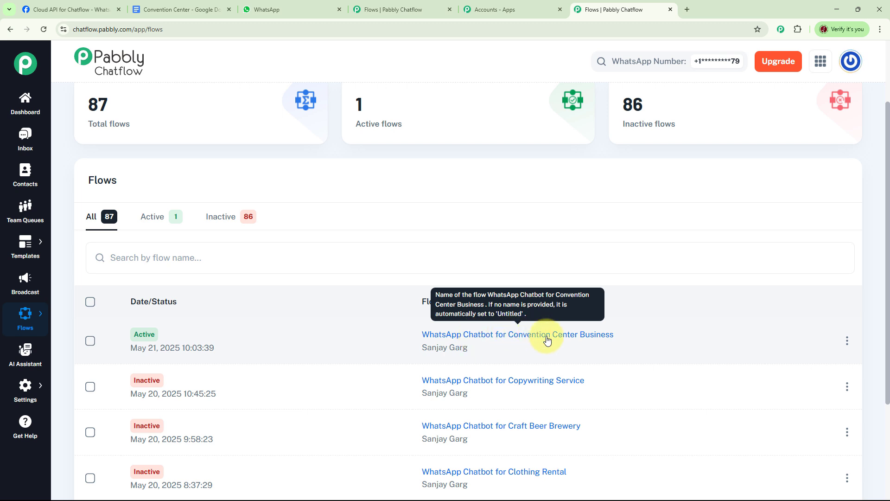
{"action": "left_click", "coordinate": [477, 335]}
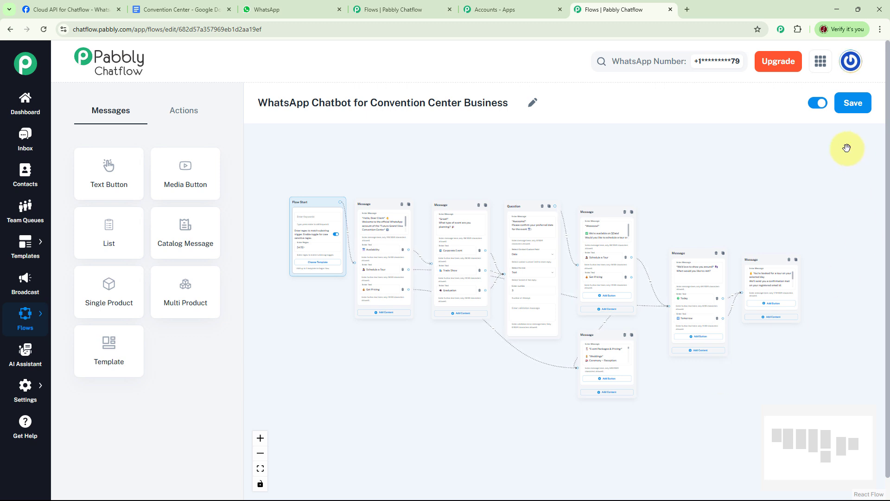
Return to the Flow Builder page and create a new flow named "WhatsApp Chatbot for Convention Center".
{"action": "left_click", "coordinate": [818, 103]}
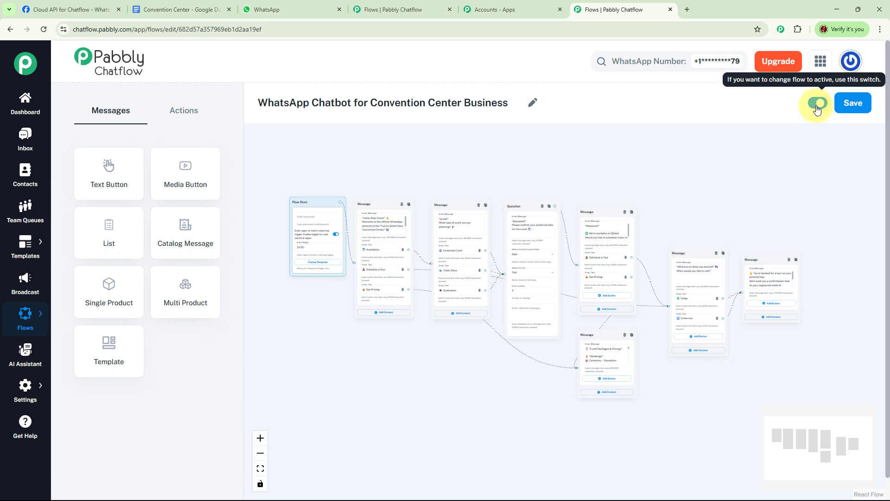
{"action": "left_click", "coordinate": [852, 104]}
{"action": "left_click", "coordinate": [76, 310]}
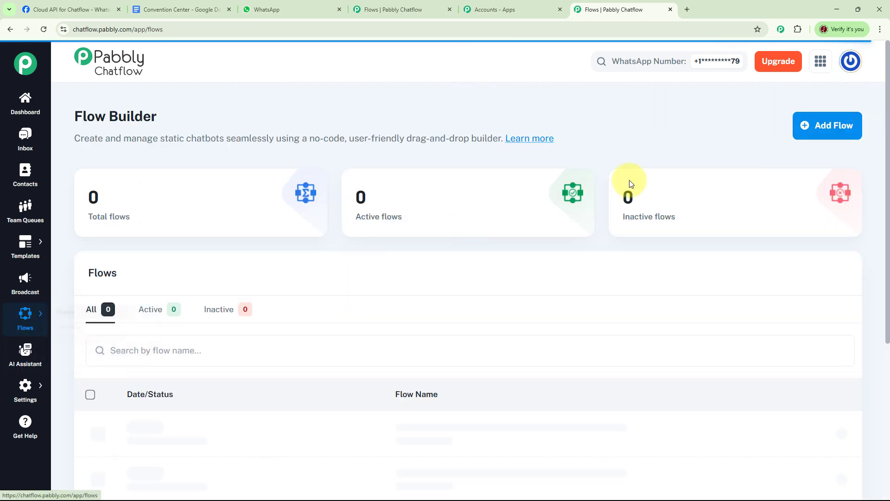
{"action": "left_click", "coordinate": [832, 128]}
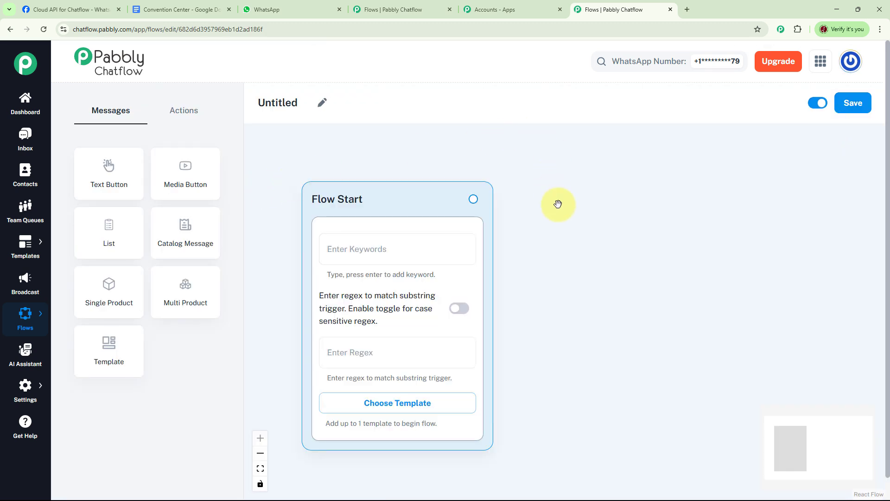
{"action": "left_click", "coordinate": [323, 109]}
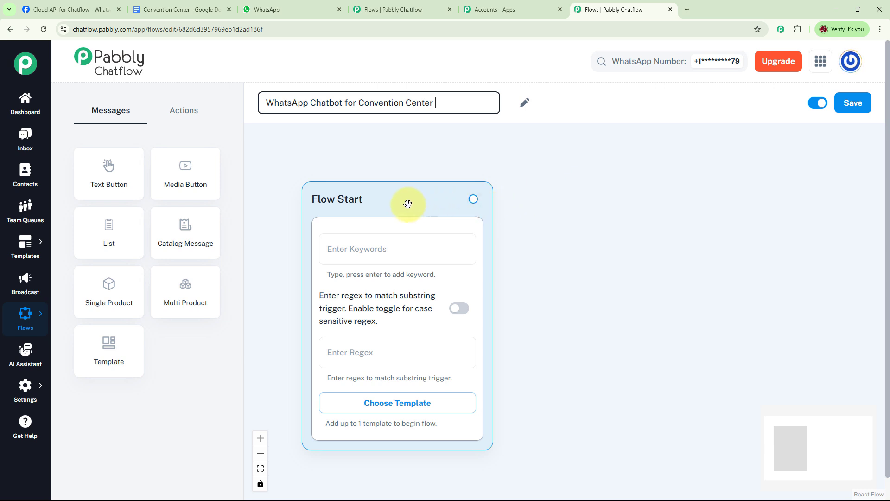
{"action": "left_click_drag", "start_coordinate": [408, 202], "coordinate": [371, 163]}
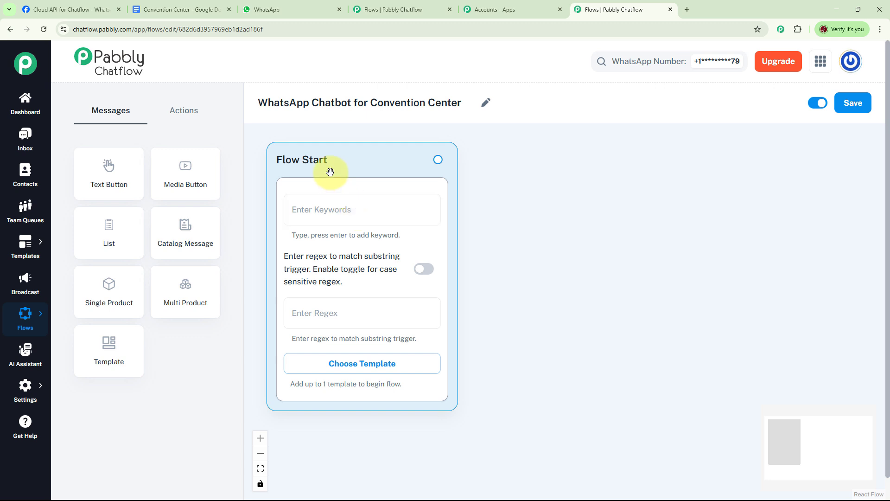
Set the Flow Start trigger to the regex [\s\S]+ with case-sensitive regex matching enabled.
{"action": "left_click", "coordinate": [341, 312]}
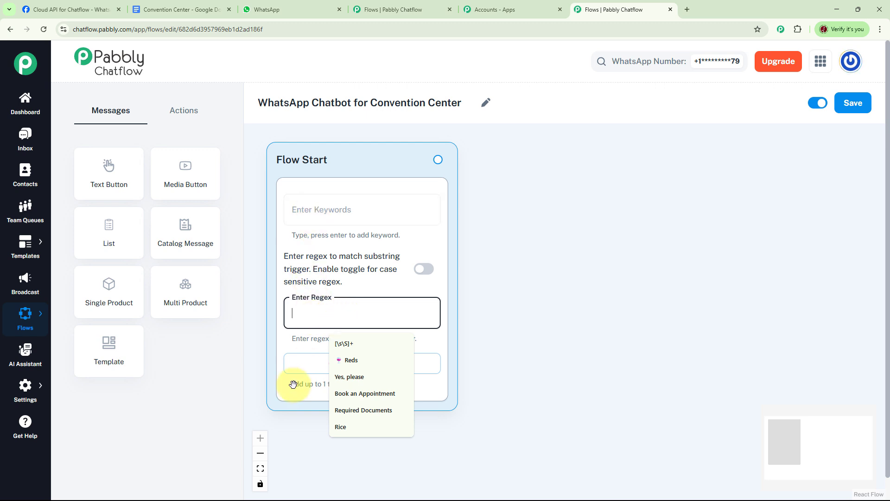
{"action": "left_click", "coordinate": [505, 381]}
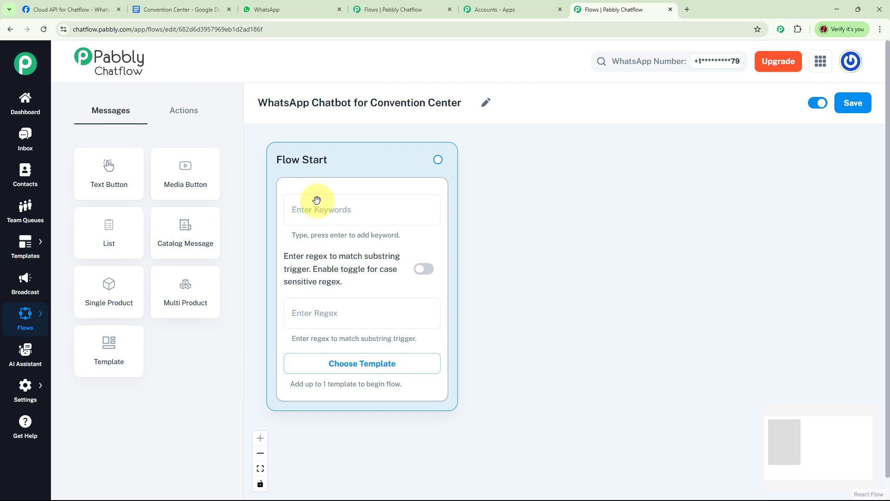
{"action": "left_click", "coordinate": [330, 313]}
{"action": "type", "text": "[\\s\\S]+"}
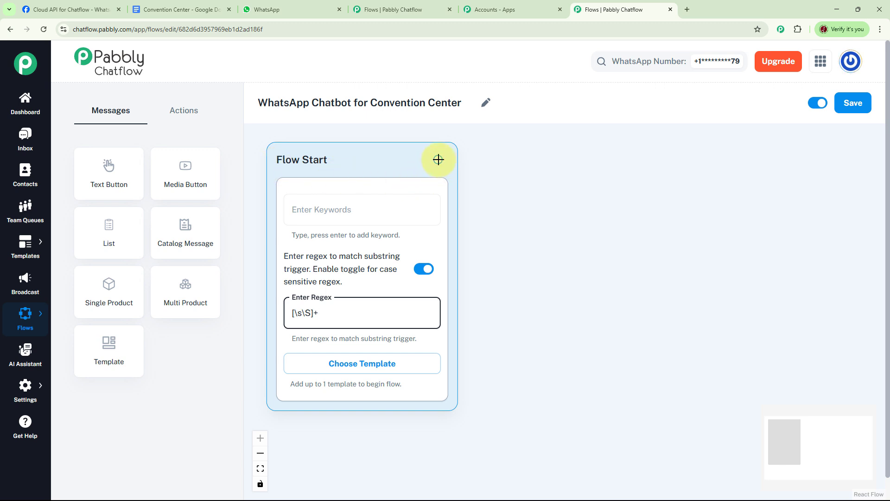
Add a Text + Button message block connected to the Flow Start block.
{"action": "left_click_drag", "start_coordinate": [438, 160], "coordinate": [535, 158]}
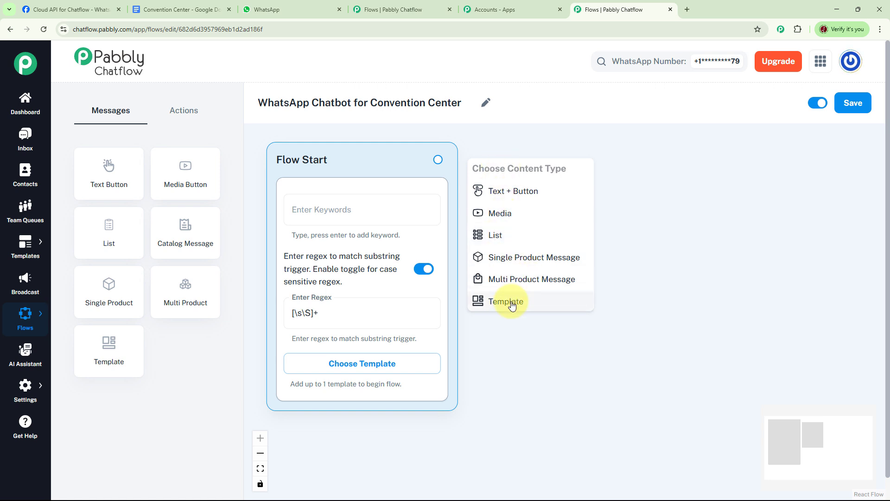
{"action": "left_click", "coordinate": [190, 117]}
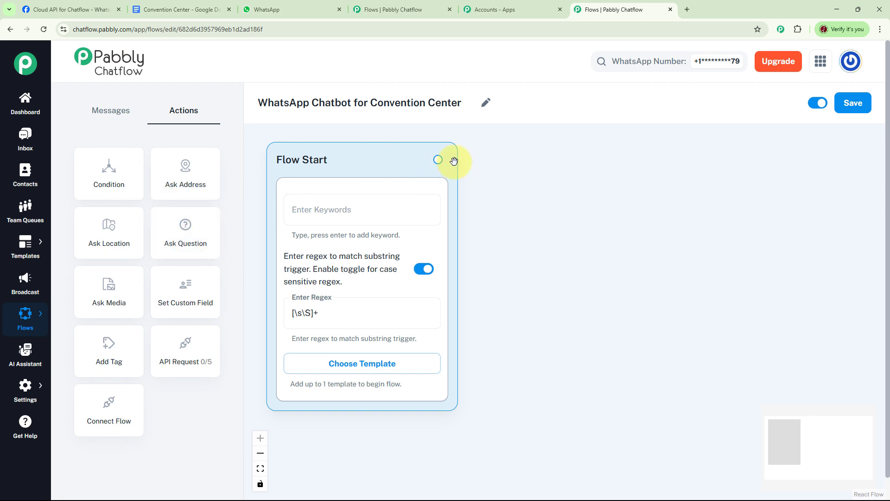
{"action": "left_click_drag", "start_coordinate": [438, 160], "coordinate": [562, 175]}
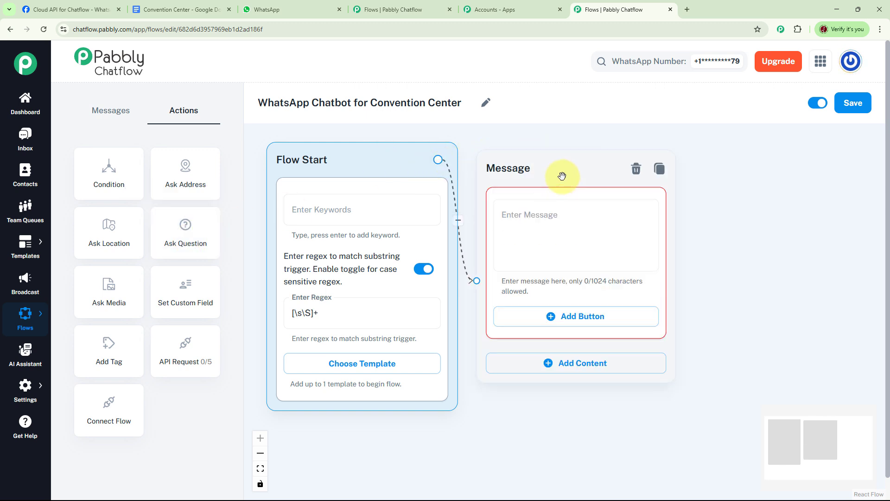
Paste the greeting that welcomes the client to the official WhatsApp account of the Future Grand View Convention Center and asks how to help.
{"action": "left_click", "coordinate": [538, 215]}
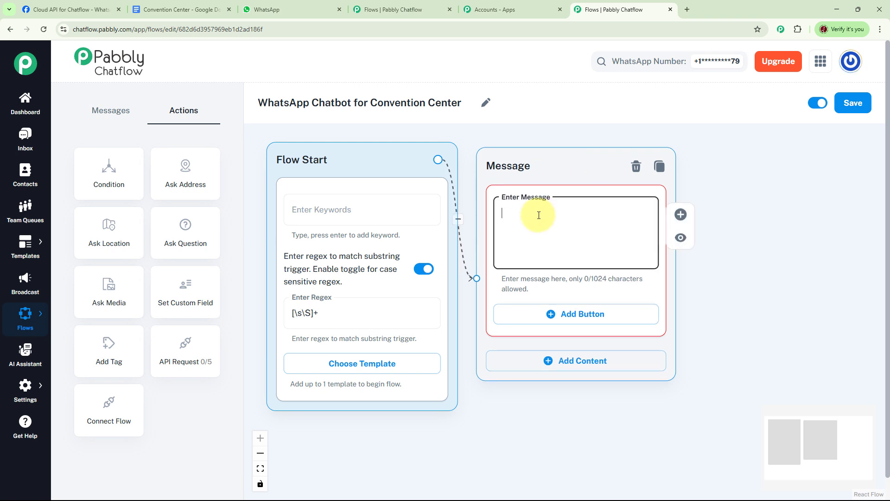
{"action": "key", "text": "ctrl+v"}
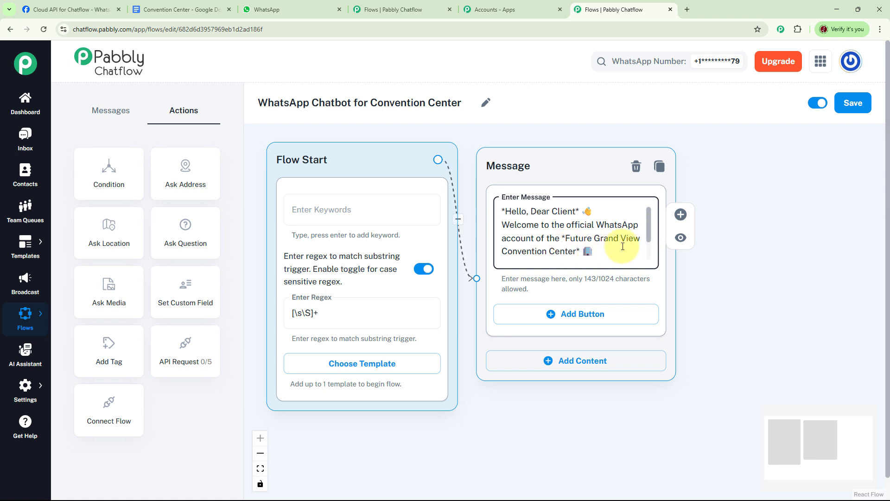
{"action": "scroll", "coordinate": [651, 240], "scroll_direction": "down", "scroll_amount": 2}
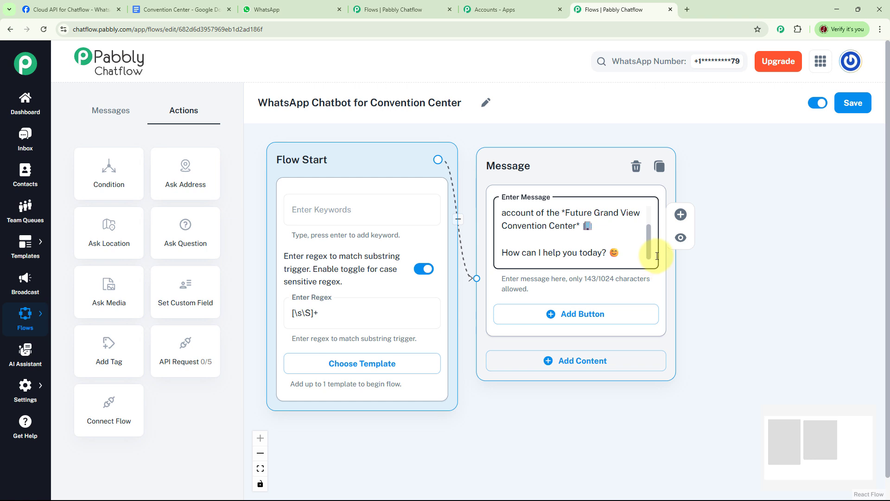
{"action": "scroll", "coordinate": [651, 251], "scroll_direction": "up", "scroll_amount": 2}
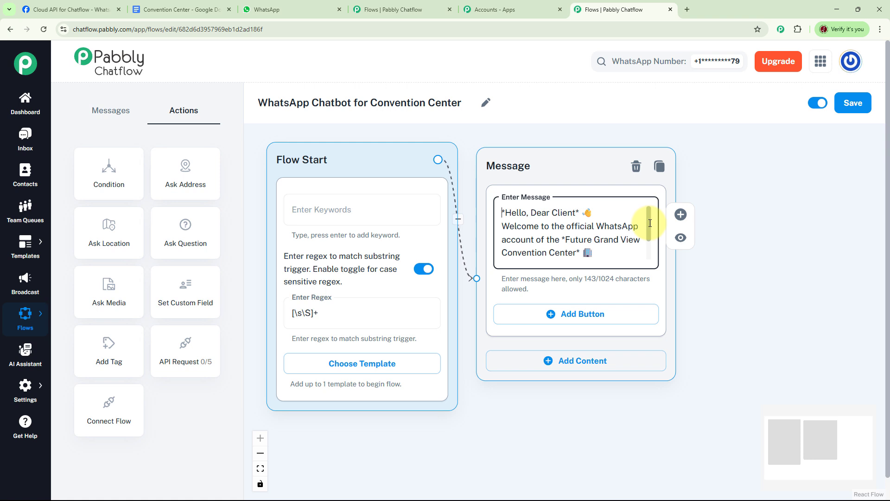
{"action": "scroll", "coordinate": [650, 222], "scroll_direction": "down", "scroll_amount": 2}
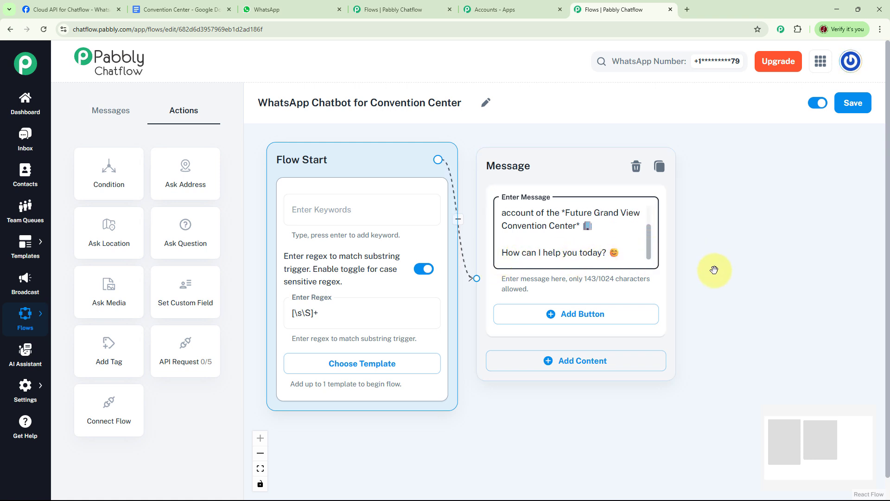
Add three reply buttons to the welcome message: "Availability", "Schedule a Tour" and "Get Pricing", each with its emoji.
{"action": "left_click_drag", "start_coordinate": [710, 269], "coordinate": [482, 246]}
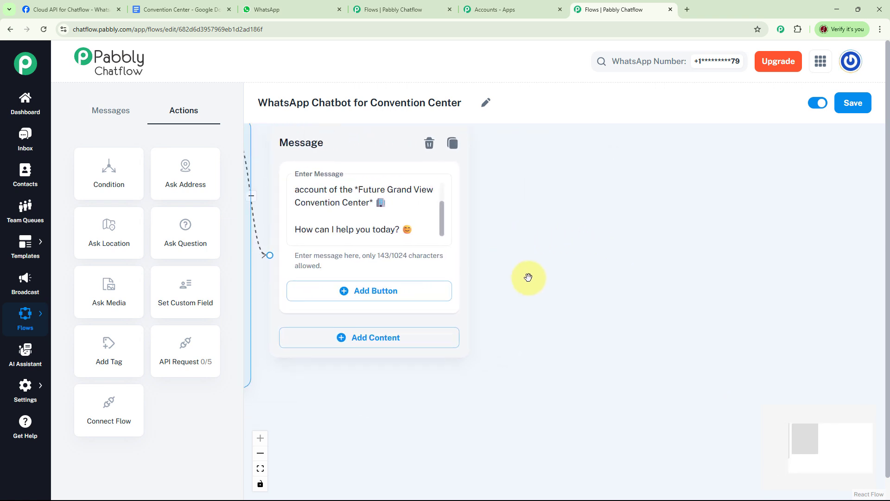
{"action": "left_click", "coordinate": [374, 291]}
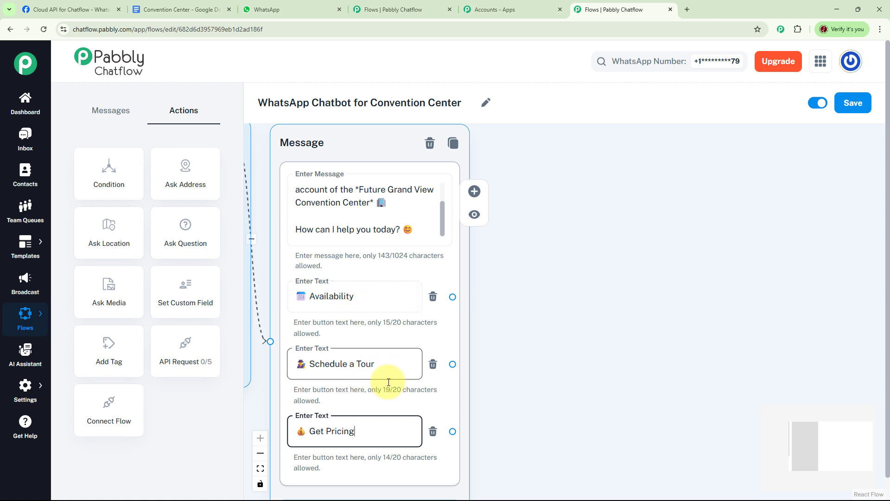
{"action": "left_click", "coordinate": [378, 431]}
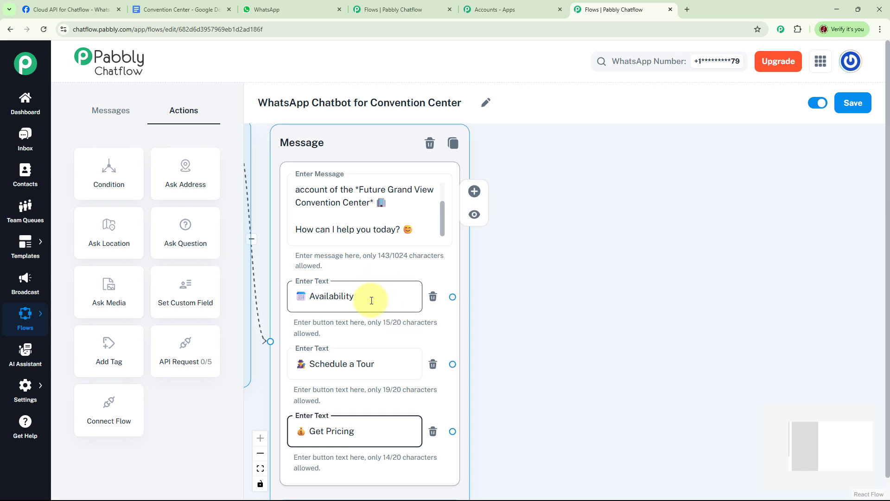
Add a Text + Button message linked from the Availability button, with the text "*Great!* What type of event are you planning? 🎉".
{"action": "left_click_drag", "start_coordinate": [454, 298], "coordinate": [520, 197]}
{"action": "left_click", "coordinate": [520, 197]}
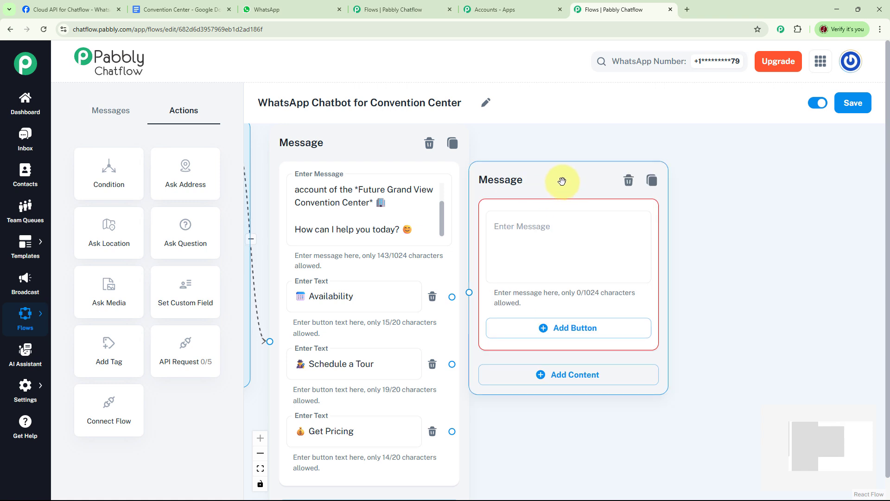
{"action": "left_click", "coordinate": [533, 193]}
{"action": "type", "text": "*Great!* What type of event are you planning? 🎉"}
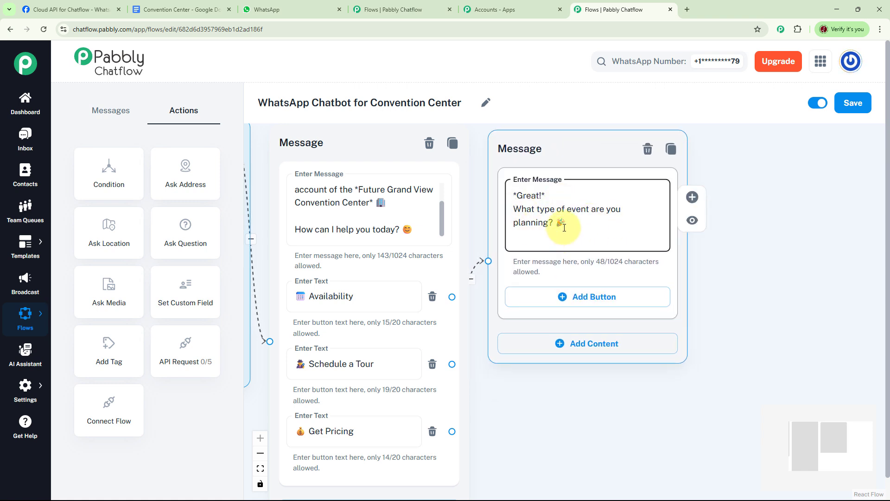
Add three reply buttons to the event type message: "Corporate Event", "Trade Show" and "Graduation", each with its emoji.
{"action": "left_click", "coordinate": [735, 239]}
{"action": "left_click_drag", "start_coordinate": [723, 241], "coordinate": [670, 228]}
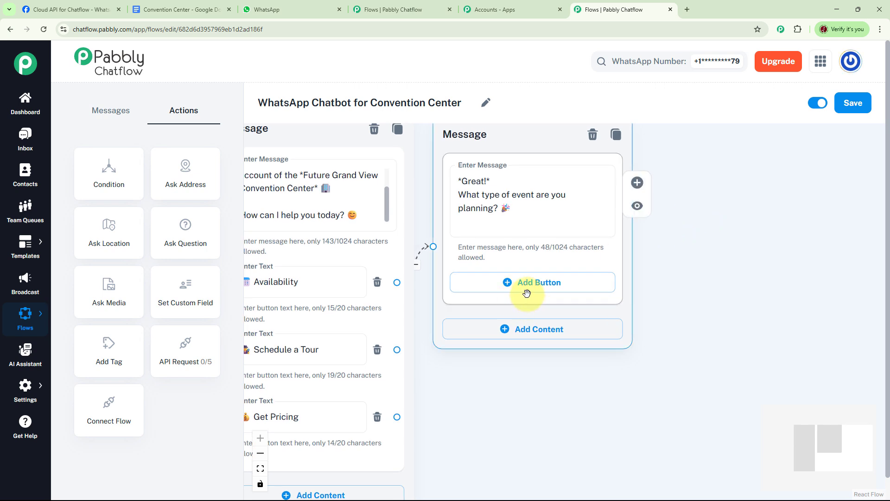
{"action": "left_click", "coordinate": [507, 284]}
{"action": "left_click", "coordinate": [507, 349]}
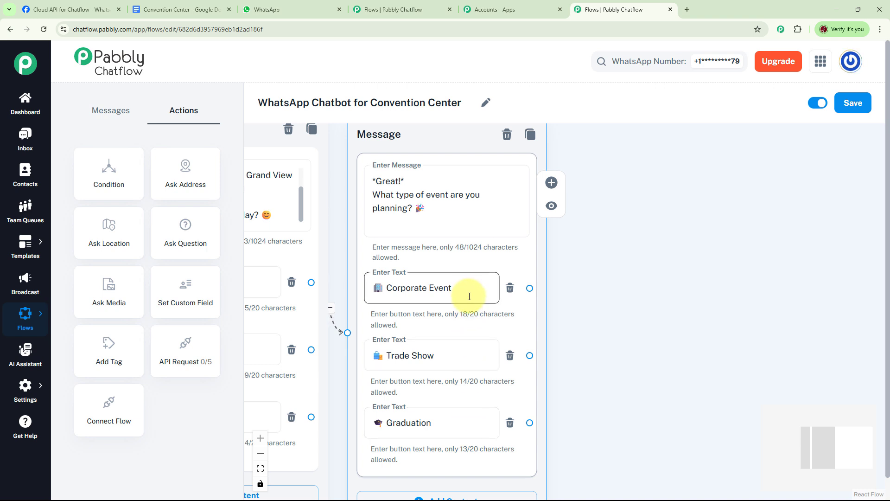
{"action": "left_click", "coordinate": [446, 422]}
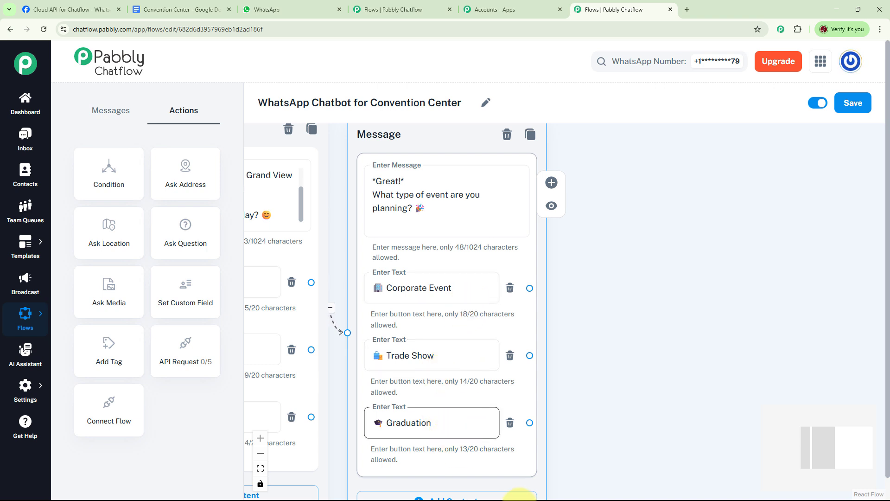
{"action": "left_click", "coordinate": [587, 301]}
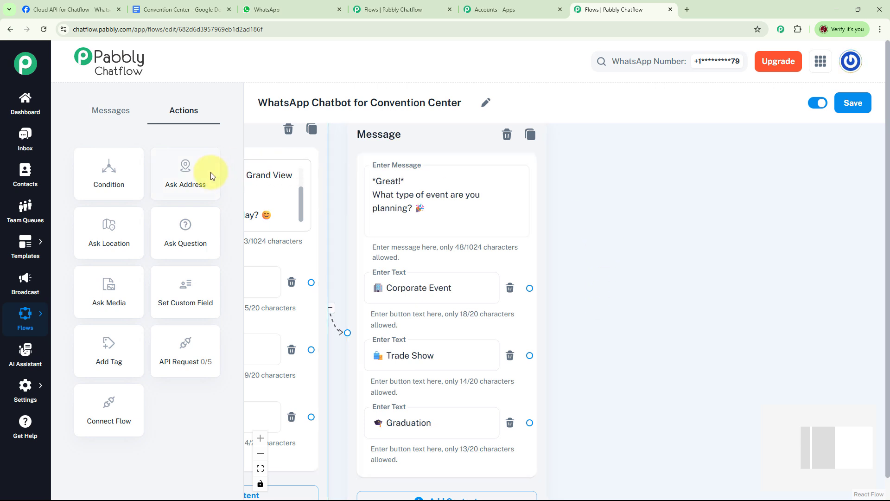
Place an Ask Question block beside the event type message and link the Corporate Event, Trade Show and Graduation buttons to it.
{"action": "left_click_drag", "start_coordinate": [185, 243], "coordinate": [671, 218]}
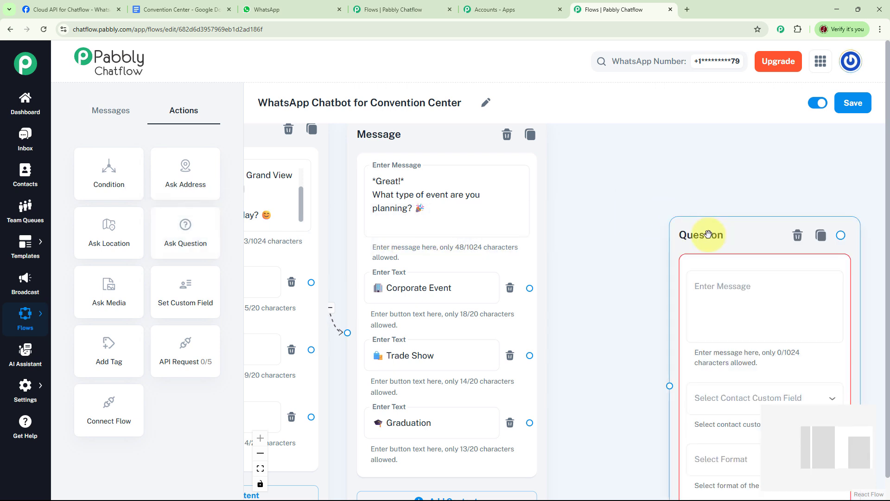
{"action": "left_click_drag", "start_coordinate": [741, 241], "coordinate": [685, 163]}
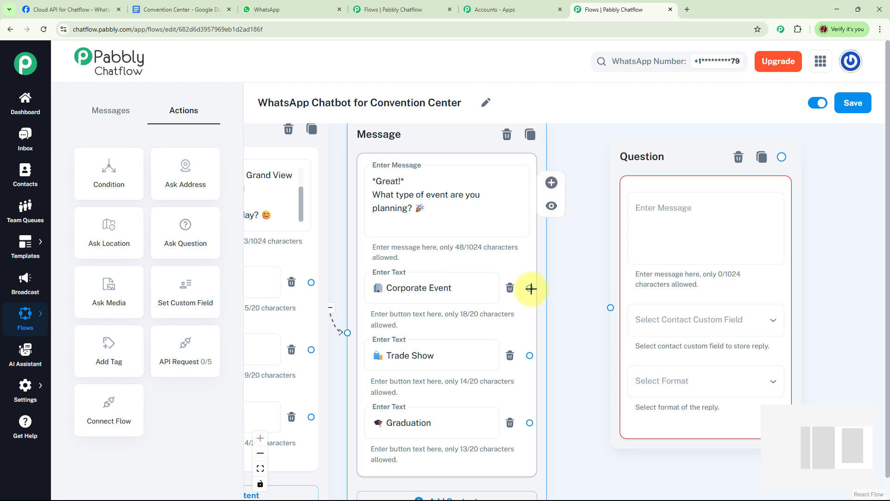
{"action": "left_click_drag", "start_coordinate": [531, 288], "coordinate": [608, 308]}
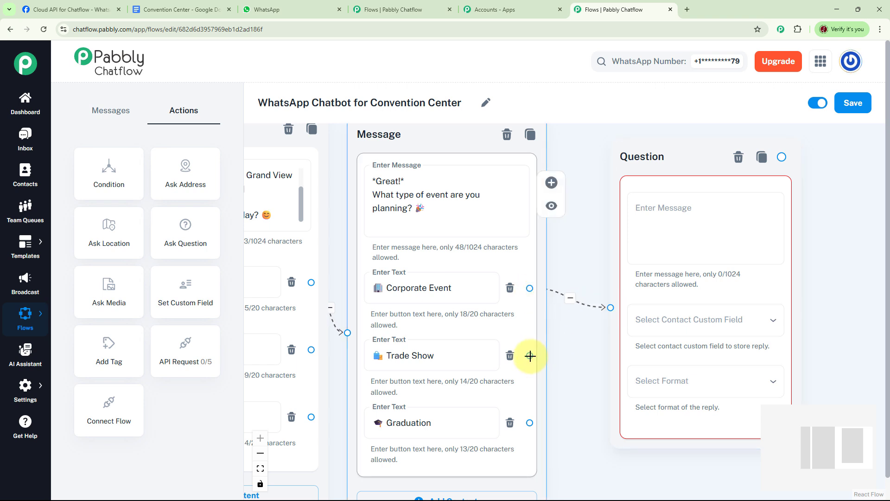
{"action": "left_click_drag", "start_coordinate": [533, 356], "coordinate": [610, 308]}
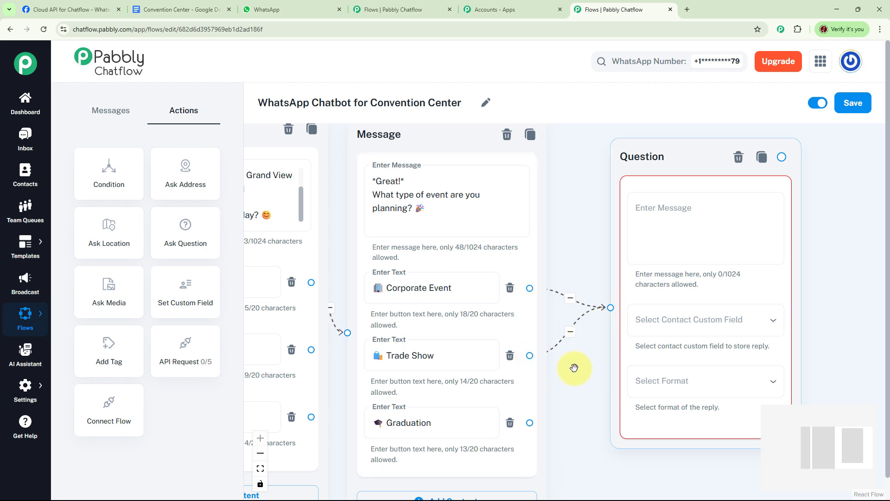
{"action": "left_click_drag", "start_coordinate": [531, 421], "coordinate": [608, 310]}
Enter the question "*Awesome!* Please confirm your preferred date for the event 📅:" and store its reply in the Date contact custom field.
{"action": "left_click", "coordinate": [586, 221]}
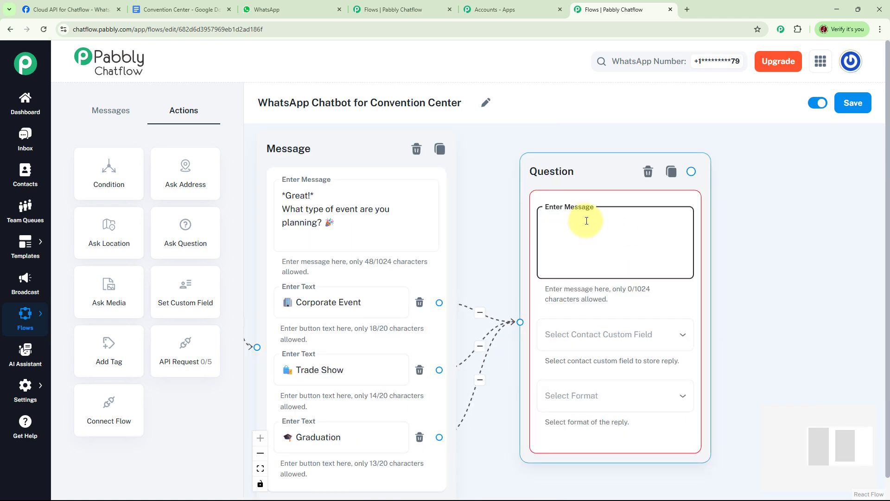
{"action": "type", "text": "*Awesome!* Please confirm your preferred date for the event 📅:"}
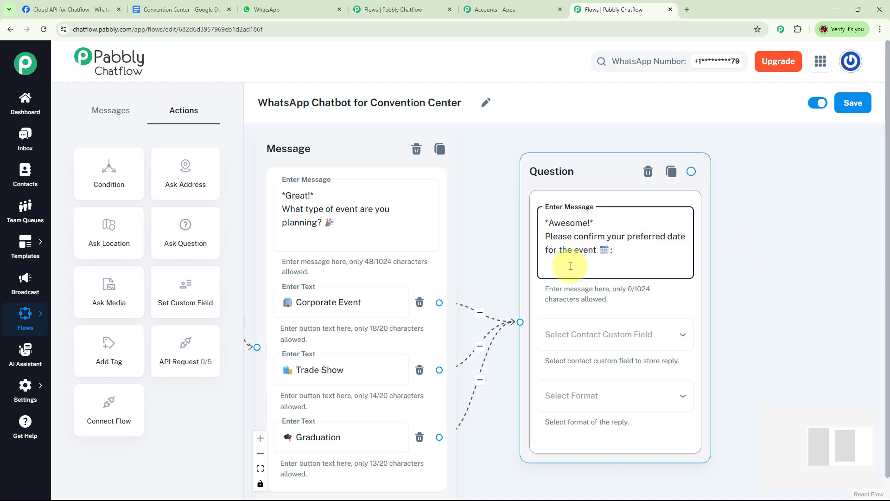
{"action": "left_click_drag", "start_coordinate": [757, 252], "coordinate": [705, 249]}
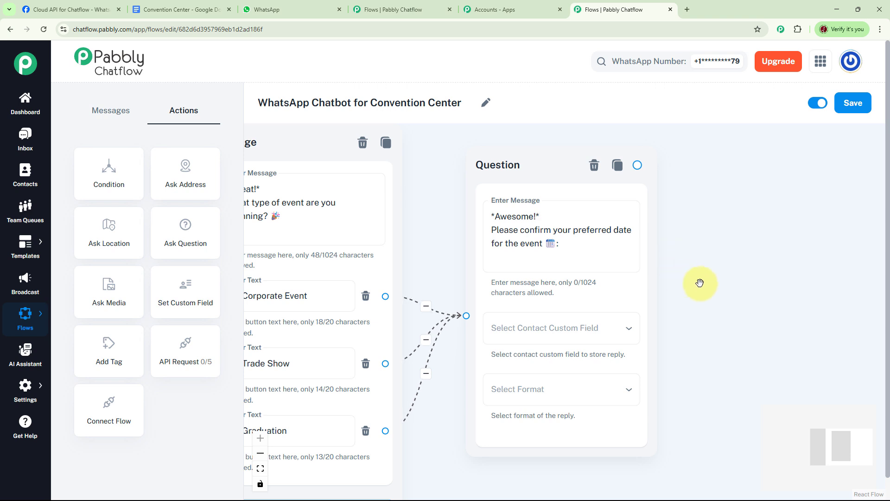
{"action": "left_click_drag", "start_coordinate": [701, 289], "coordinate": [653, 277]}
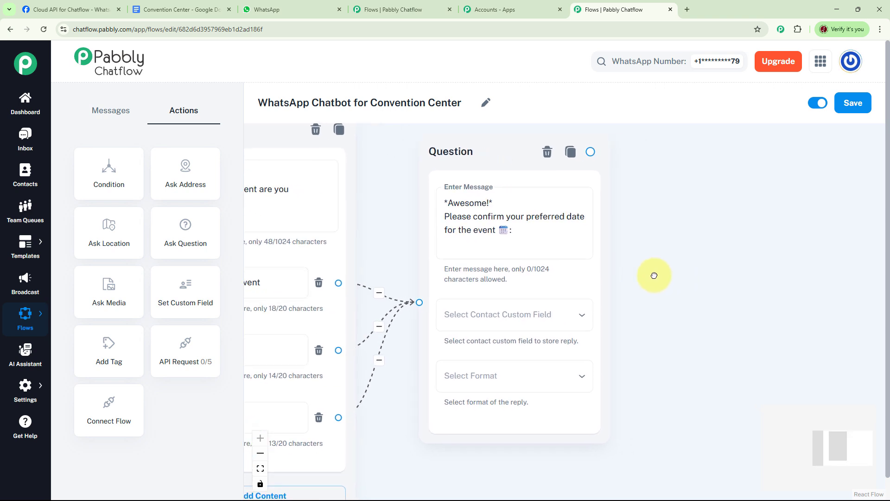
{"action": "left_click", "coordinate": [583, 318]}
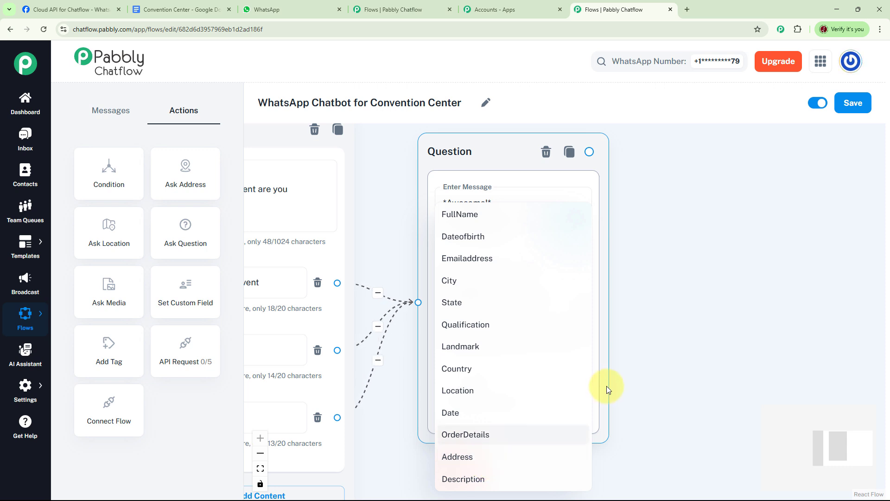
{"action": "left_click", "coordinate": [460, 417]}
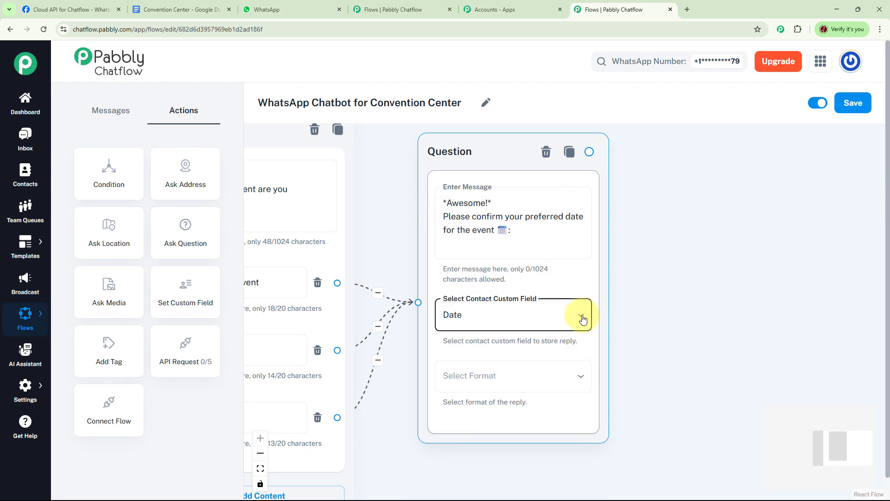
Set the reply format of the preferred date question to Text.
{"action": "left_click", "coordinate": [546, 376]}
{"action": "left_click", "coordinate": [459, 376]}
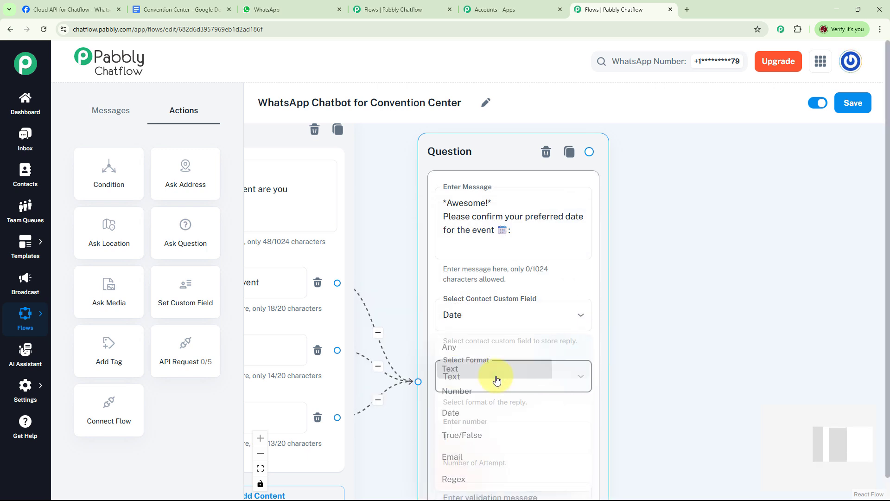
Add a Text + Button message linked from the question: "*Wooooow!* ✅ We're available on $Date! Would you like to schedule a tour or get pricing?".
{"action": "left_click_drag", "start_coordinate": [669, 284], "coordinate": [542, 293]}
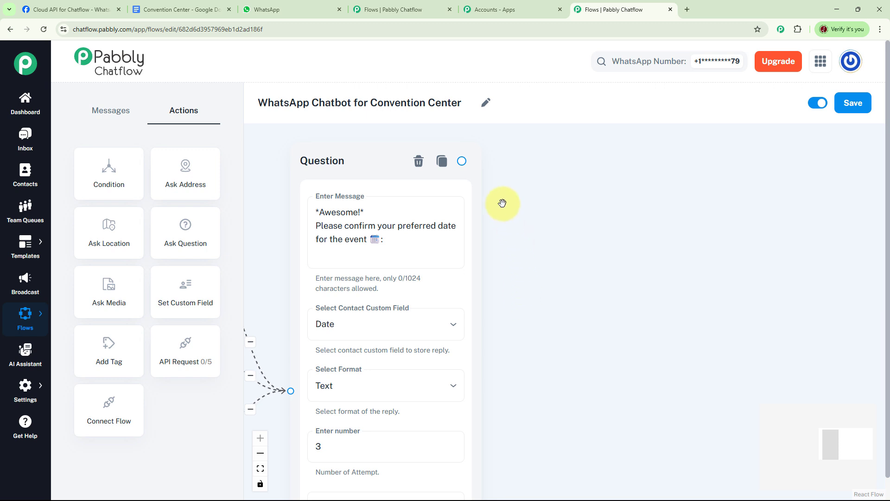
{"action": "left_click_drag", "start_coordinate": [463, 161], "coordinate": [603, 173]}
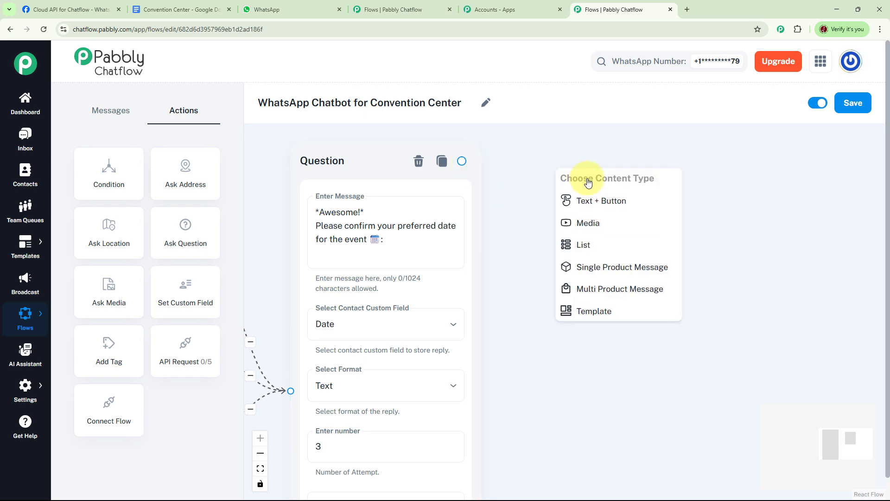
{"action": "left_click", "coordinate": [611, 199]}
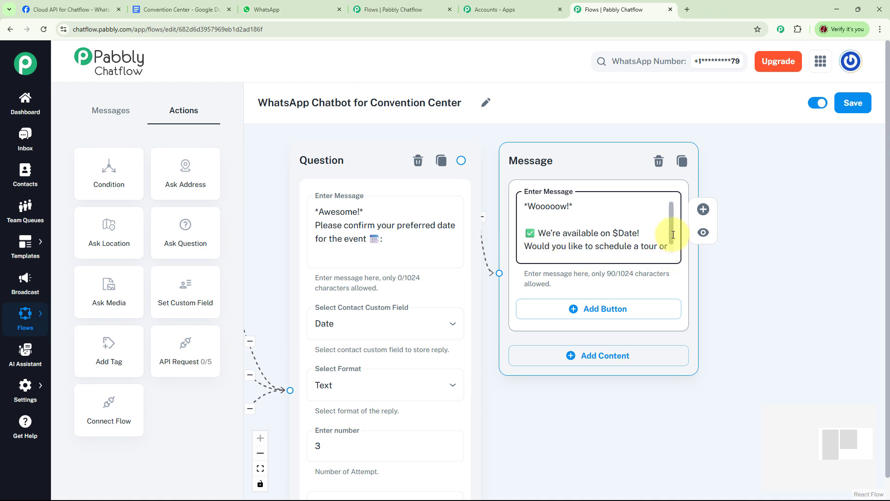
{"action": "scroll", "coordinate": [673, 234], "scroll_direction": "down", "scroll_amount": 1}
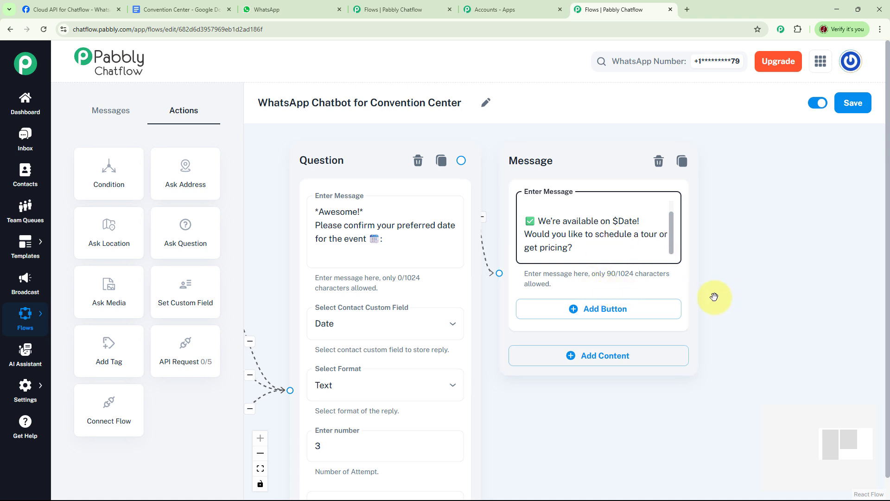
Add two reply buttons to the availability confirmation message: "Schedule a Tour" and "Get Pricing", each with its emoji.
{"action": "left_click_drag", "start_coordinate": [714, 296], "coordinate": [637, 294]}
{"action": "left_click", "coordinate": [591, 318]}
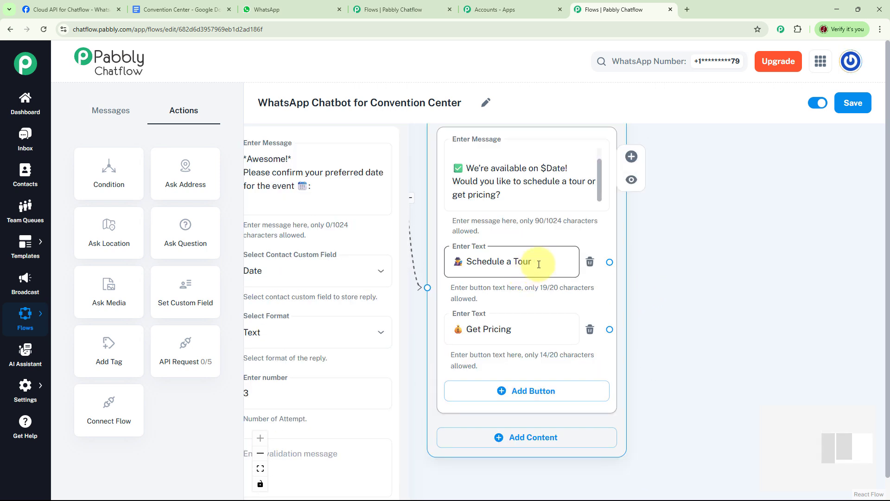
{"action": "left_click", "coordinate": [496, 335]}
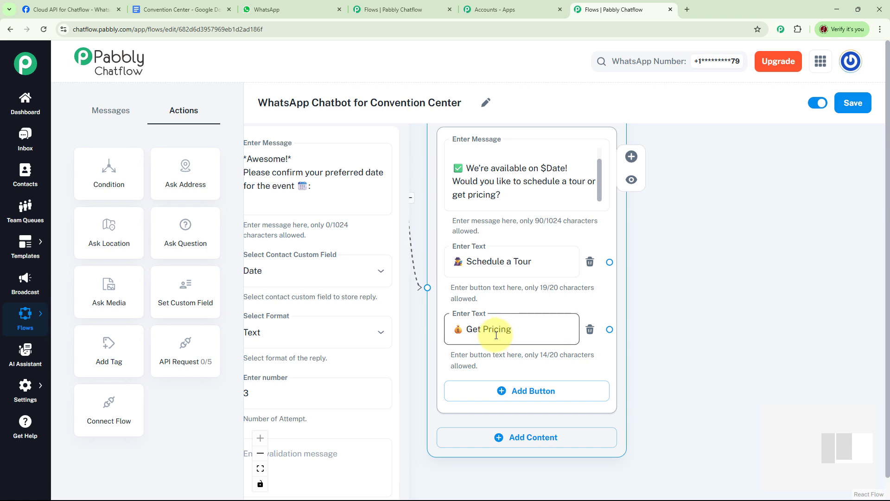
{"action": "left_click", "coordinate": [562, 255]}
{"action": "left_click", "coordinate": [632, 249]}
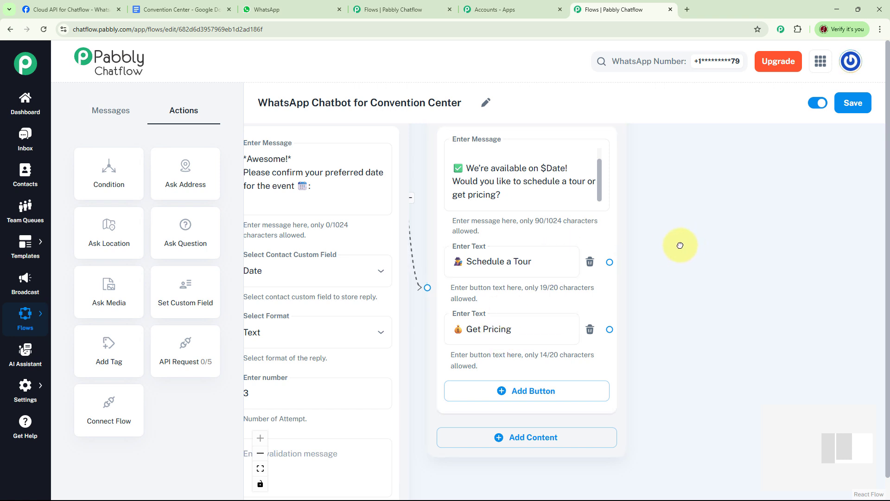
Link Schedule a Tour to a Text + Button message, "*We'd love to show you around!* 👣 When would you like to visit?", with Today and Tomorrow buttons.
{"action": "left_click_drag", "start_coordinate": [681, 245], "coordinate": [646, 255]}
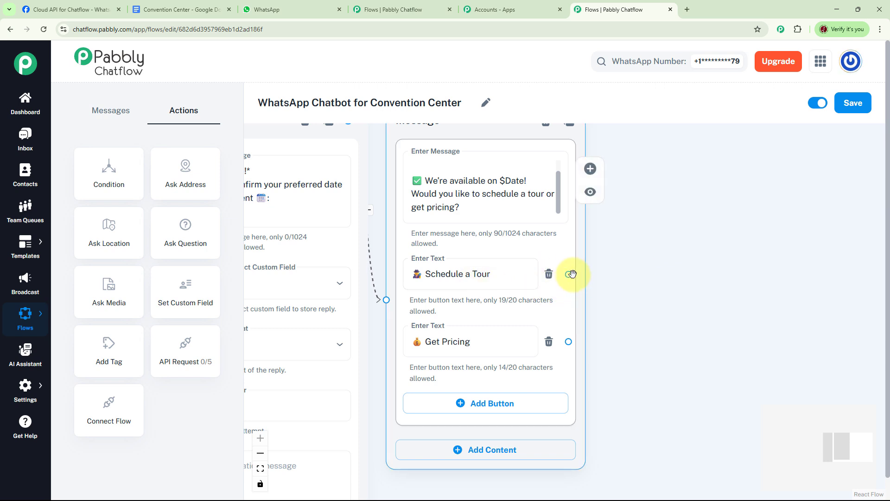
{"action": "left_click_drag", "start_coordinate": [571, 274], "coordinate": [652, 183]}
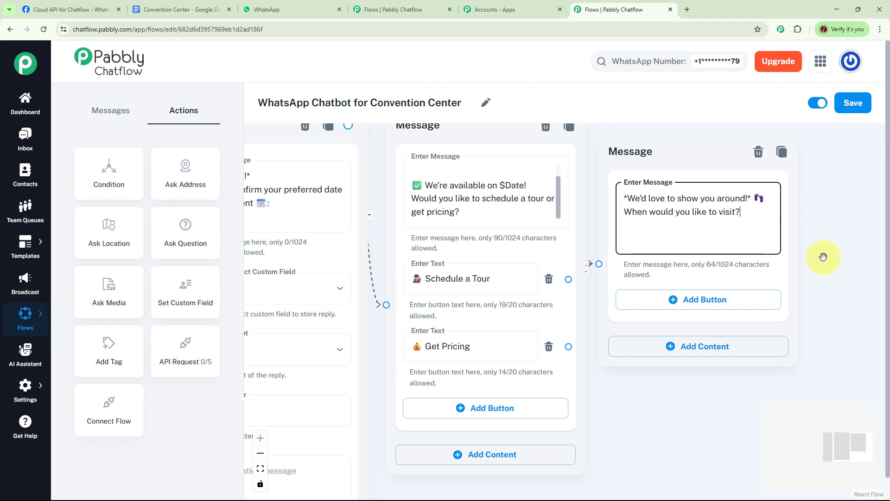
{"action": "left_click", "coordinate": [624, 300]}
{"action": "left_click", "coordinate": [656, 366]}
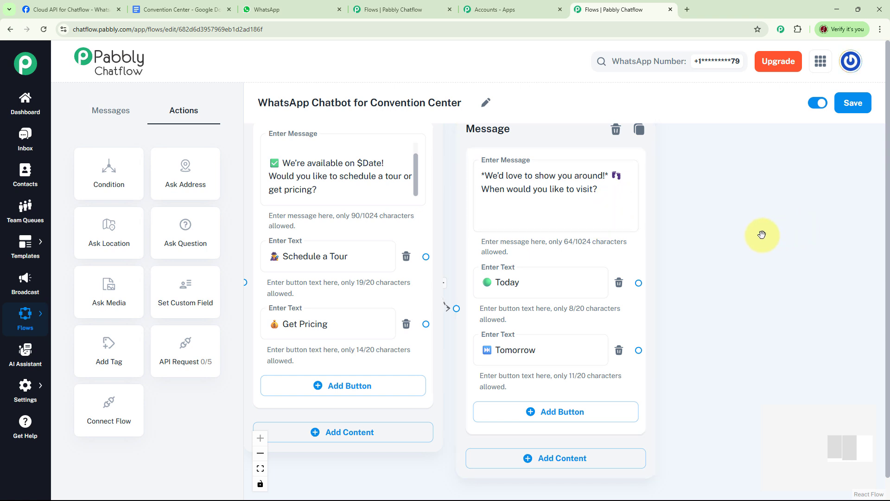
Add a Text + Button message linked from the Today button, confirming the tour booking for the selected day and announcing a confirmation mail.
{"action": "left_click_drag", "start_coordinate": [762, 235], "coordinate": [709, 254]}
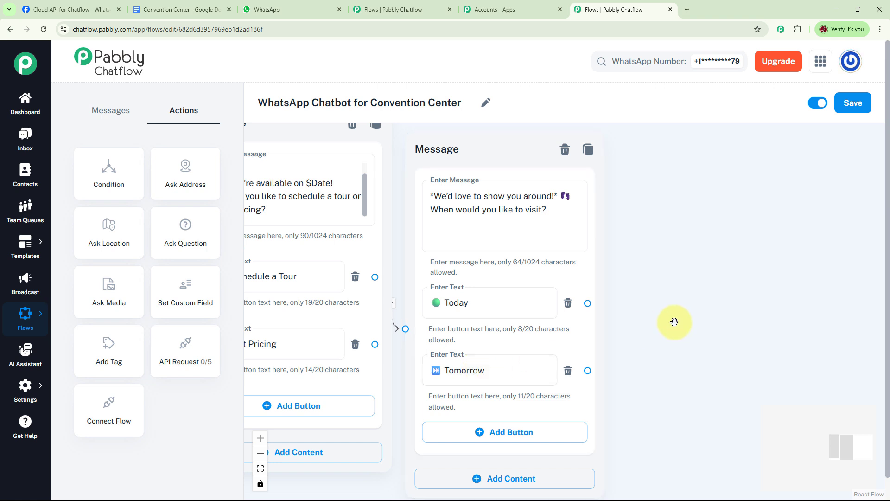
{"action": "left_click_drag", "start_coordinate": [588, 303], "coordinate": [682, 174]}
{"action": "left_click", "coordinate": [693, 210]}
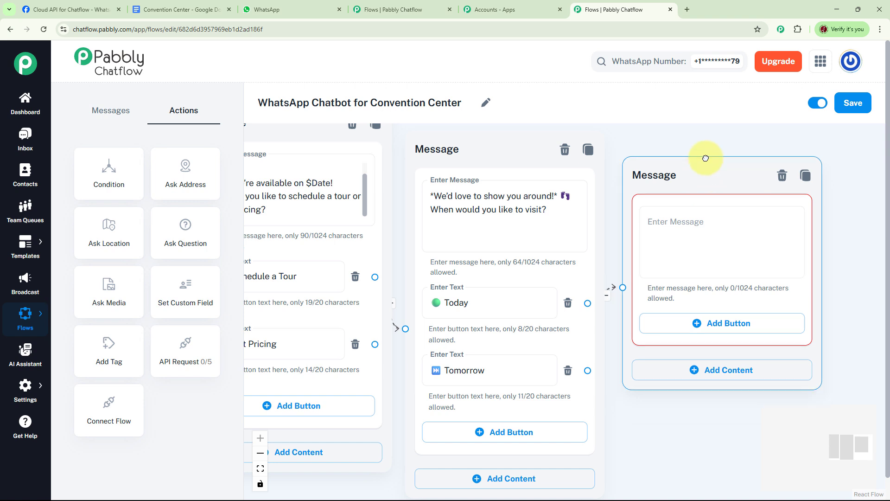
{"action": "left_click", "coordinate": [700, 215]}
{"action": "key", "text": "ctrl+v"}
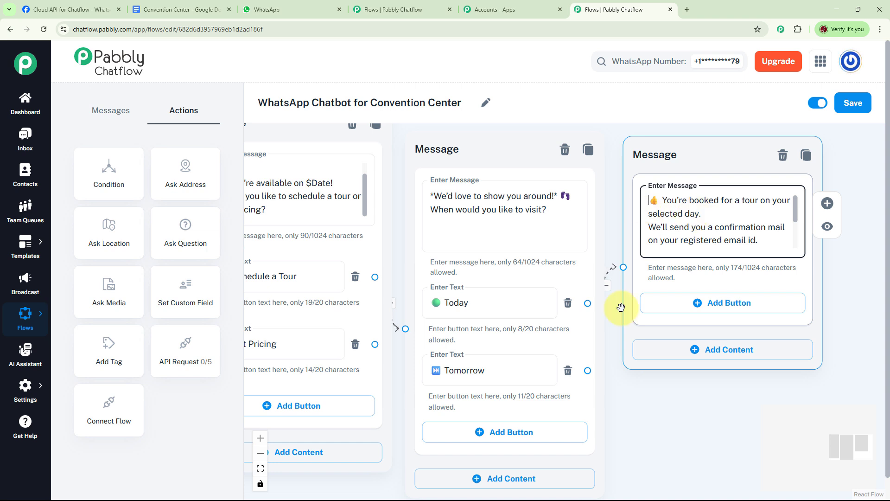
Link the Tomorrow button to the same booking confirmation message and check that message's text through to its sign-off.
{"action": "left_click", "coordinate": [472, 303]}
{"action": "left_click", "coordinate": [647, 211]}
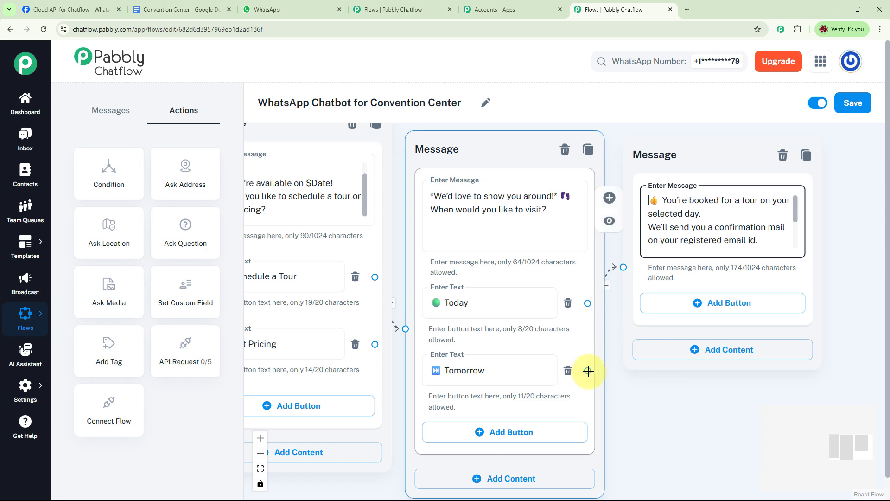
{"action": "left_click_drag", "start_coordinate": [588, 371], "coordinate": [624, 268]}
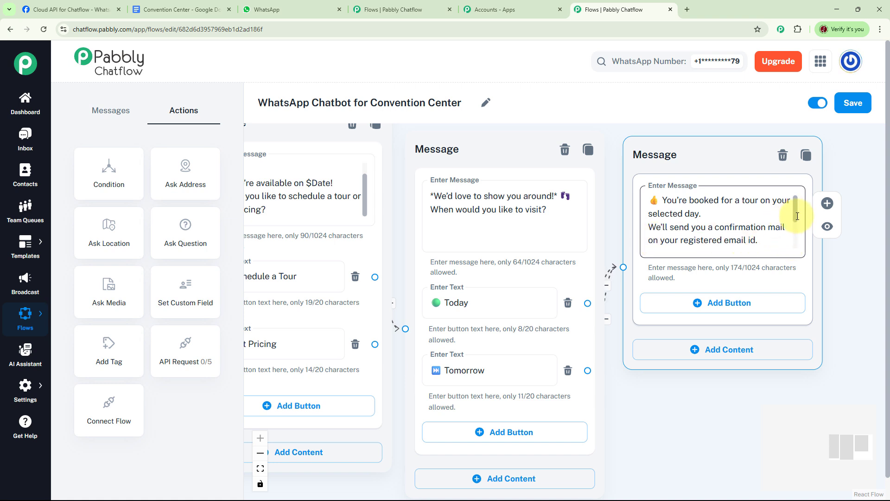
{"action": "left_click_drag", "start_coordinate": [798, 216], "coordinate": [802, 243]}
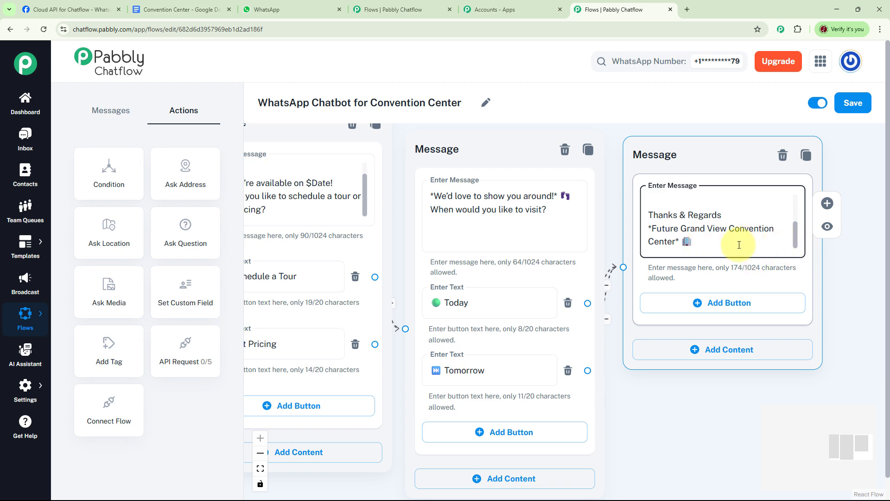
Link the welcome message's Schedule a Tour button to the "*We'd love to show you around!*" message.
{"action": "left_click_drag", "start_coordinate": [664, 394], "coordinate": [753, 359]}
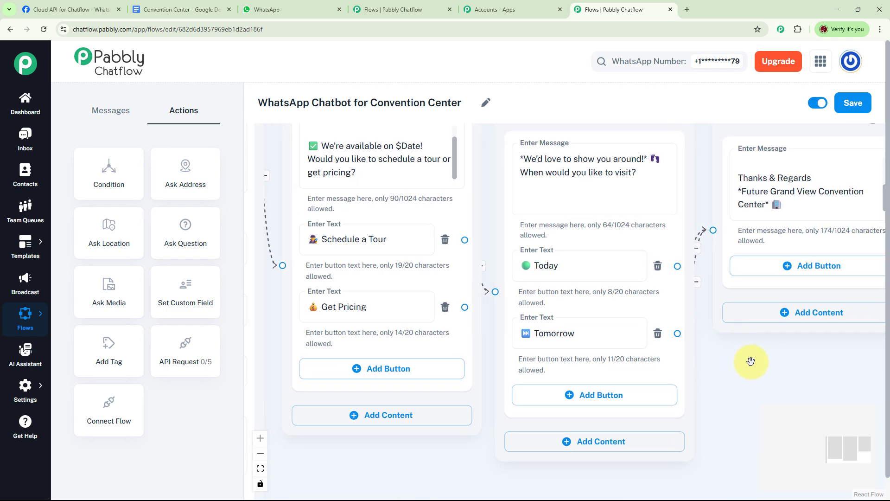
{"action": "left_click_drag", "start_coordinate": [433, 459], "coordinate": [676, 361]}
{"action": "scroll", "coordinate": [526, 441], "scroll_direction": "down", "scroll_amount": 3}
{"action": "scroll", "coordinate": [396, 377], "scroll_direction": "down", "scroll_amount": 3}
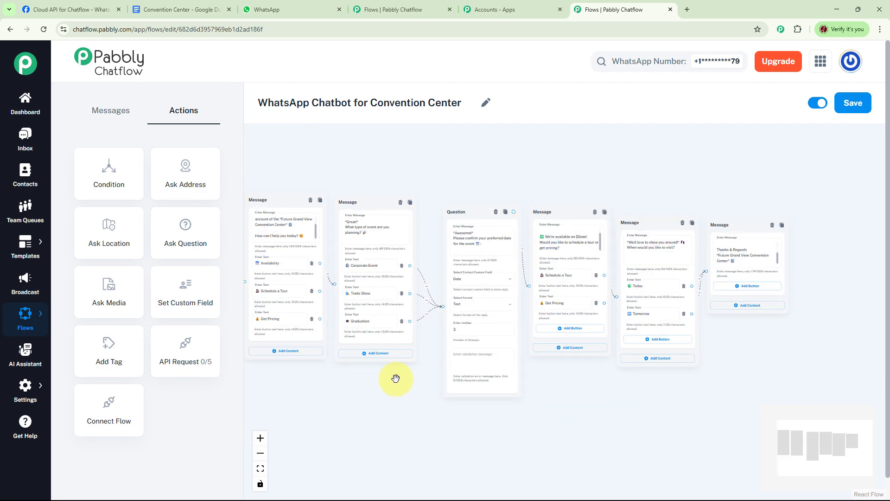
{"action": "scroll", "coordinate": [342, 254], "scroll_direction": "up", "scroll_amount": 2}
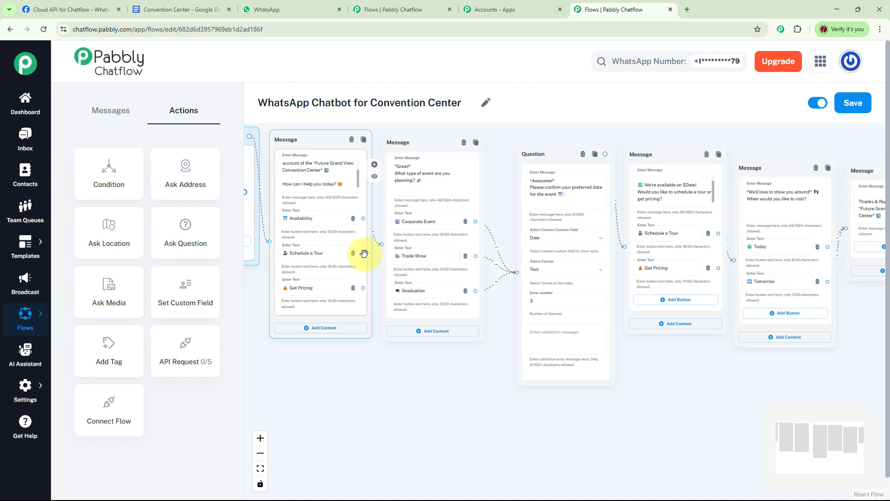
{"action": "left_click_drag", "start_coordinate": [363, 253], "coordinate": [736, 259]}
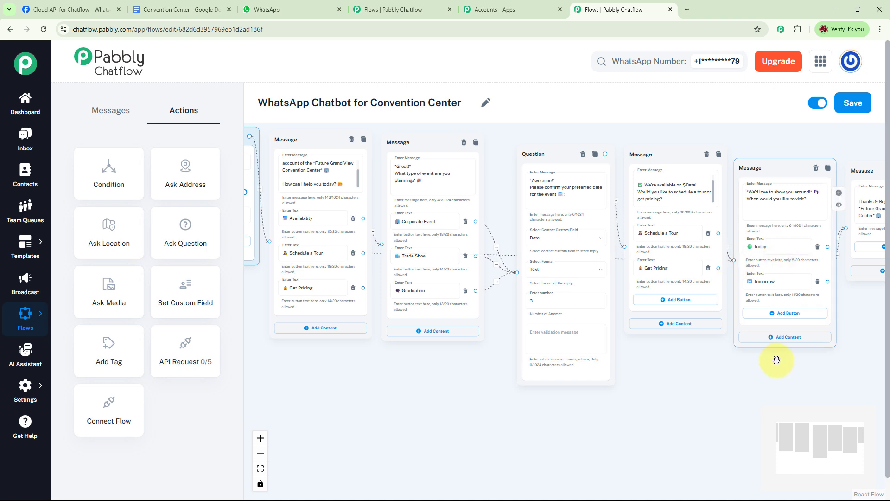
Place a new Text + Button message below the flow, linked from the availability confirmation message's Get Pricing button.
{"action": "left_click_drag", "start_coordinate": [708, 371], "coordinate": [602, 360]}
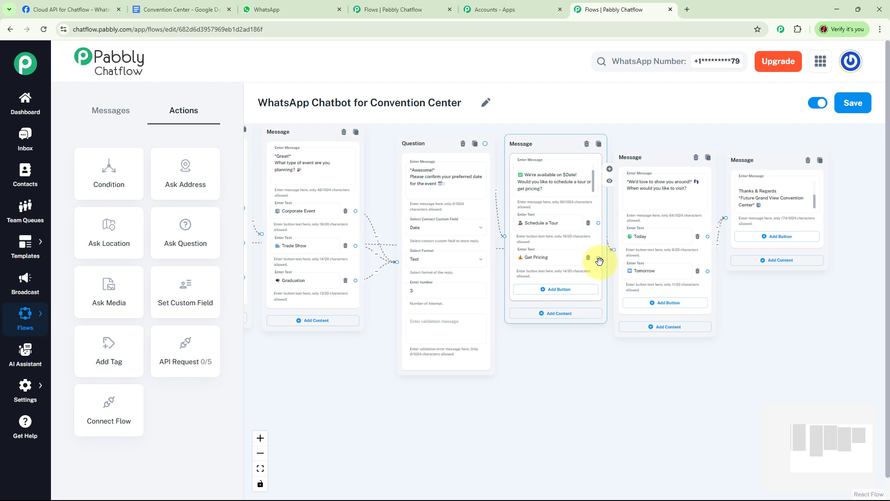
{"action": "left_click_drag", "start_coordinate": [598, 257], "coordinate": [645, 380]}
{"action": "scroll", "coordinate": [734, 367], "scroll_direction": "up", "scroll_amount": 3}
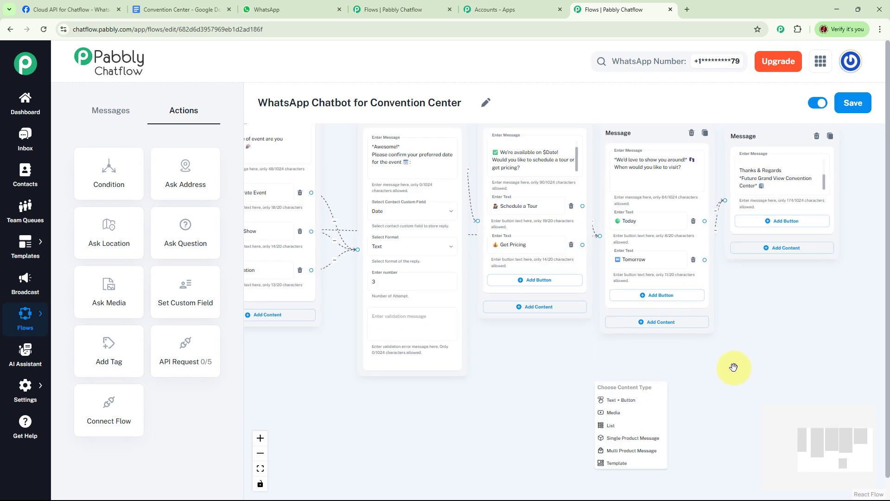
{"action": "left_click_drag", "start_coordinate": [734, 367], "coordinate": [818, 307]}
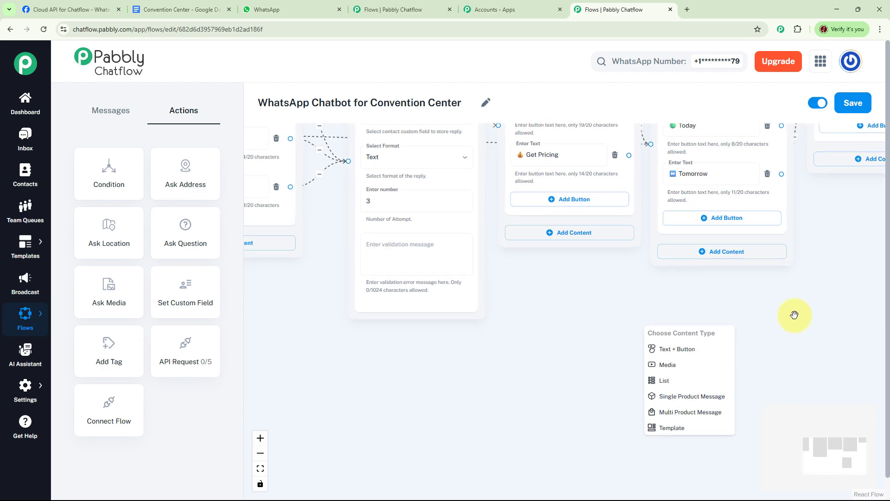
{"action": "left_click", "coordinate": [686, 352]}
Link the welcome message's Get Pricing button to the new empty message as well.
{"action": "scroll", "coordinate": [595, 267], "scroll_direction": "down", "scroll_amount": 3}
{"action": "left_click_drag", "start_coordinate": [342, 360], "coordinate": [421, 343]}
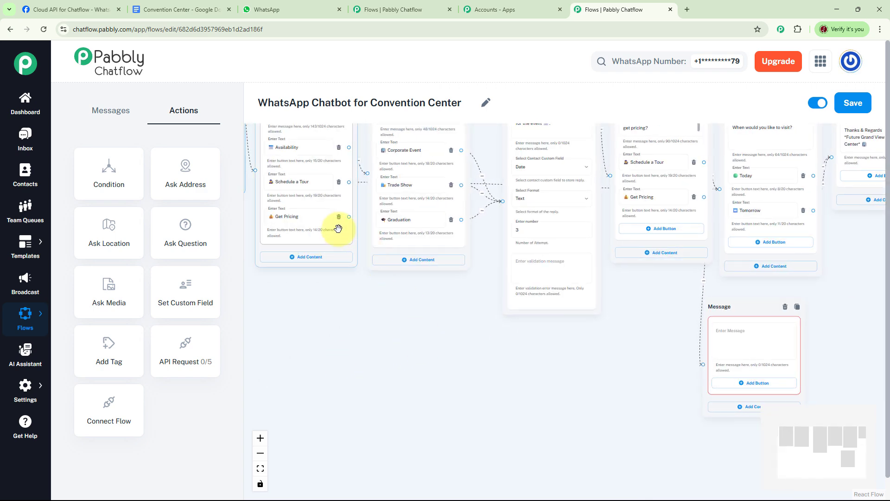
{"action": "left_click_drag", "start_coordinate": [349, 216], "coordinate": [703, 365]}
Fill the empty message with the "*Event Packages & Pricing:*" text, ending with the Future Grand View Convention Center sign-off, and review it.
{"action": "left_click_drag", "start_coordinate": [607, 407], "coordinate": [448, 366]}
{"action": "scroll", "coordinate": [447, 365], "scroll_direction": "up", "scroll_amount": 2}
{"action": "left_click", "coordinate": [607, 275]}
{"action": "key", "text": "ctrl+v"}
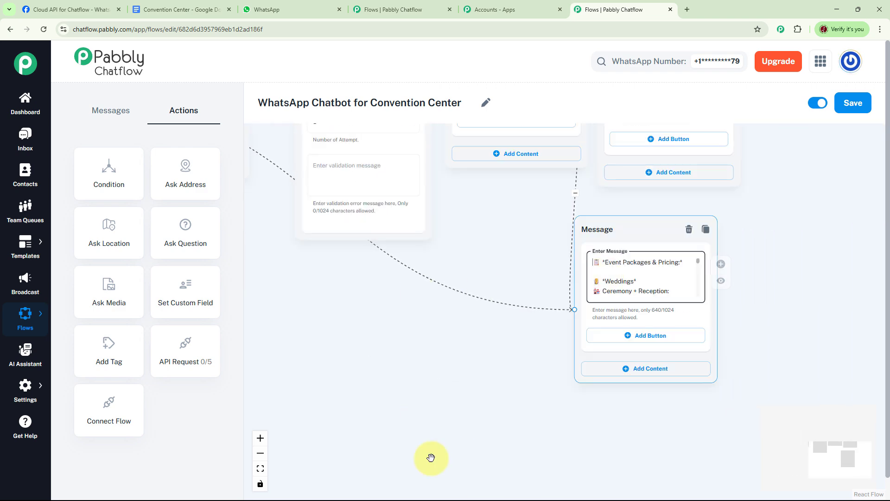
{"action": "scroll", "coordinate": [620, 267], "scroll_direction": "up", "scroll_amount": 2}
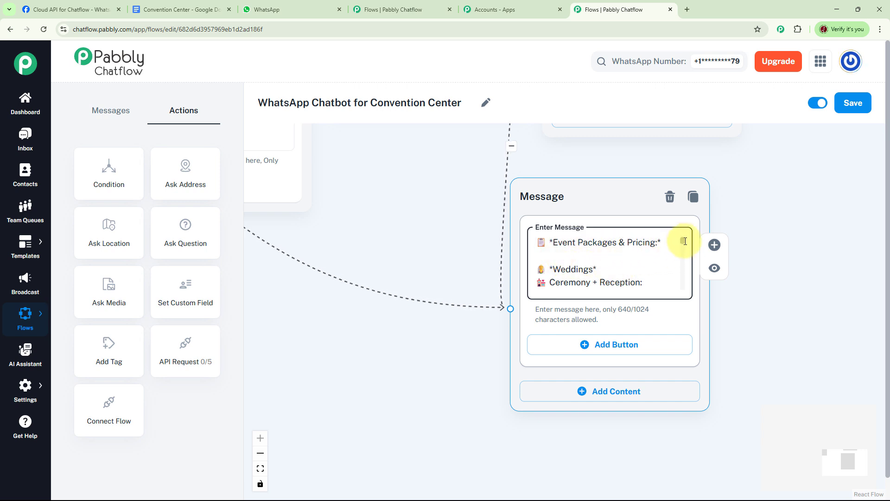
{"action": "left_click_drag", "start_coordinate": [684, 242], "coordinate": [693, 288]}
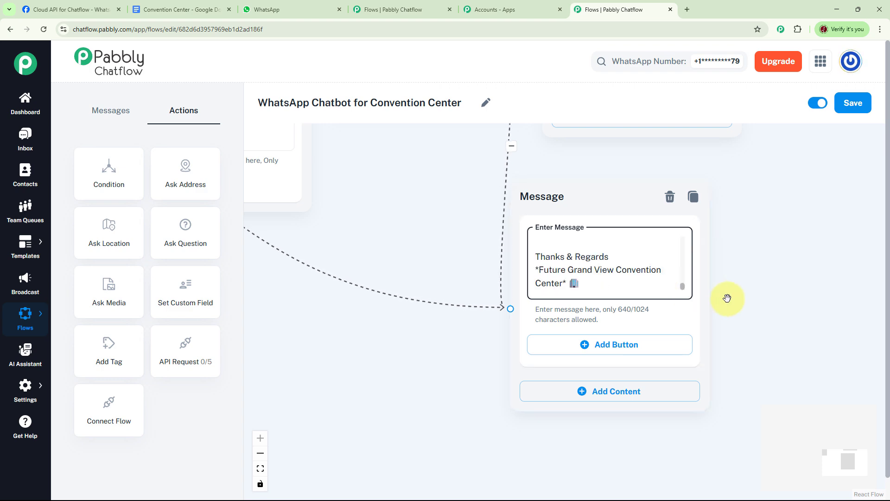
Bring the whole chatbot flow into view and save it.
{"action": "scroll", "coordinate": [756, 281], "scroll_direction": "down", "scroll_amount": 5}
{"action": "scroll", "coordinate": [543, 356], "scroll_direction": "down", "scroll_amount": 1}
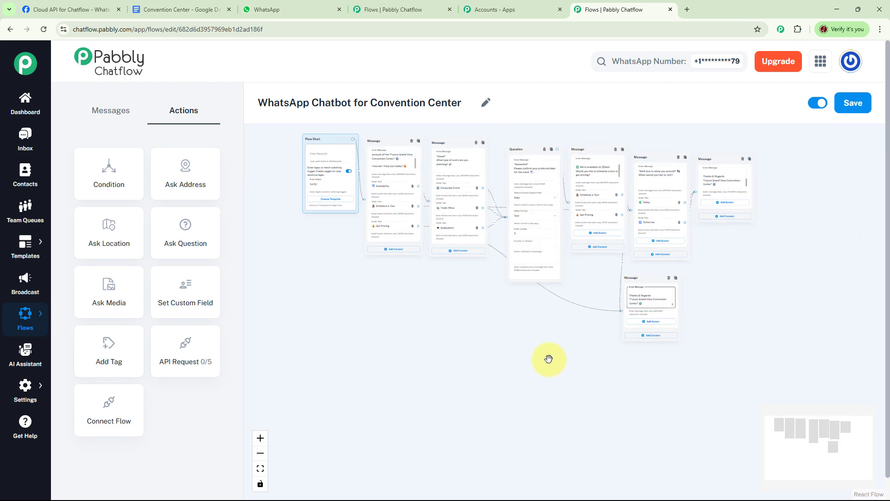
{"action": "left_click_drag", "start_coordinate": [500, 349], "coordinate": [507, 394]}
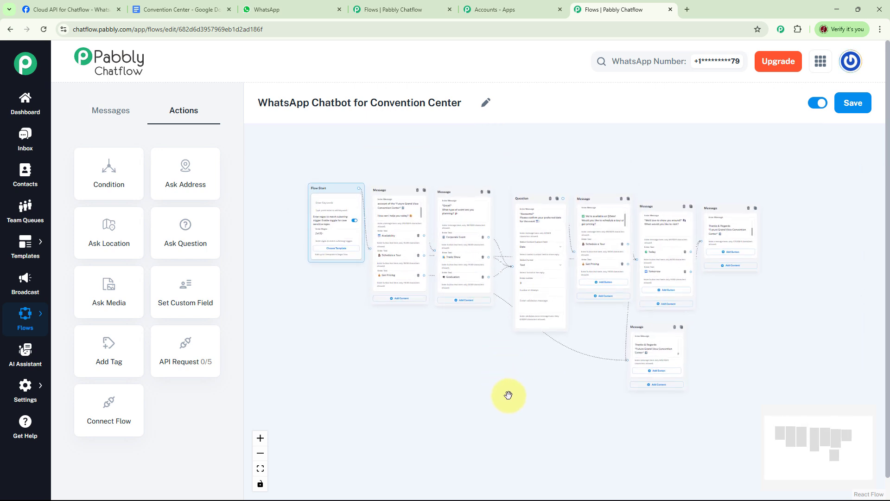
{"action": "left_click", "coordinate": [853, 104]}
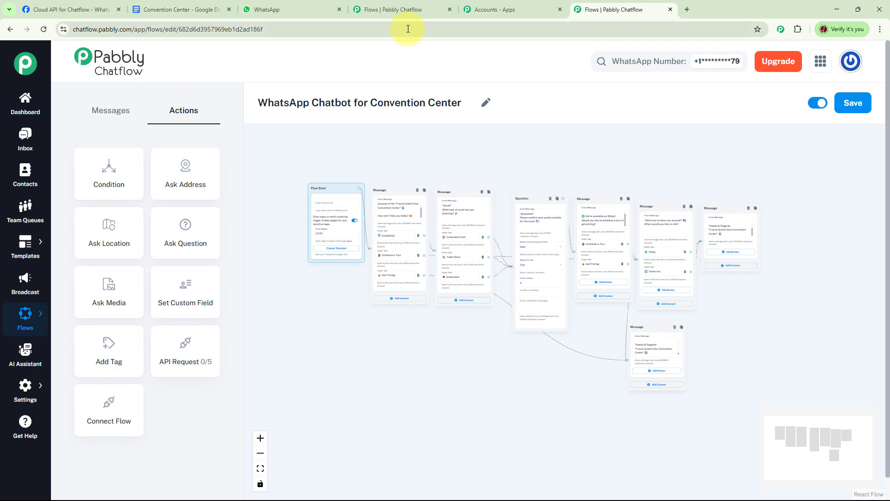
Switch to WhatsApp Web and clear the Future Convention Center chat.
{"action": "left_click", "coordinate": [280, 10]}
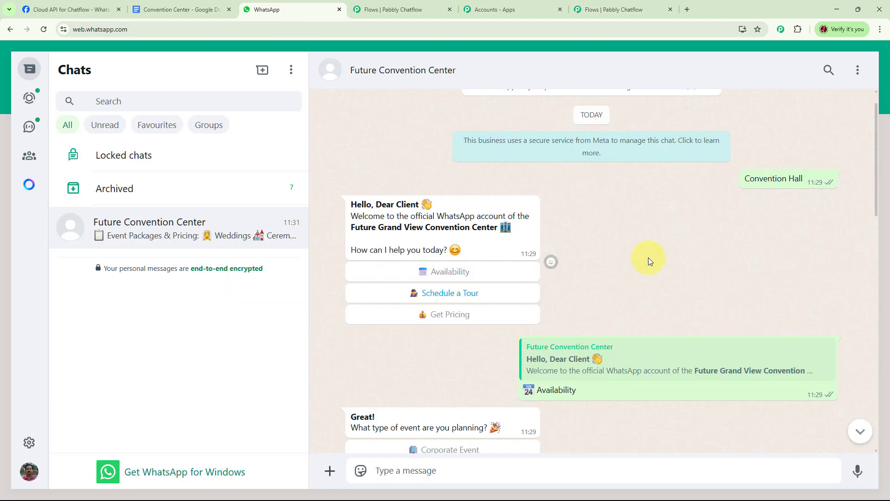
{"action": "left_click", "coordinate": [859, 74]}
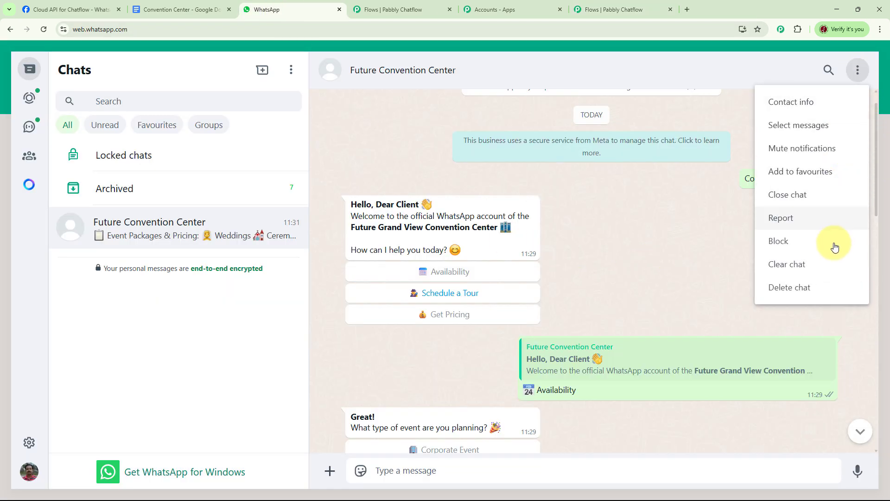
{"action": "left_click", "coordinate": [803, 268]}
{"action": "left_click", "coordinate": [557, 317]}
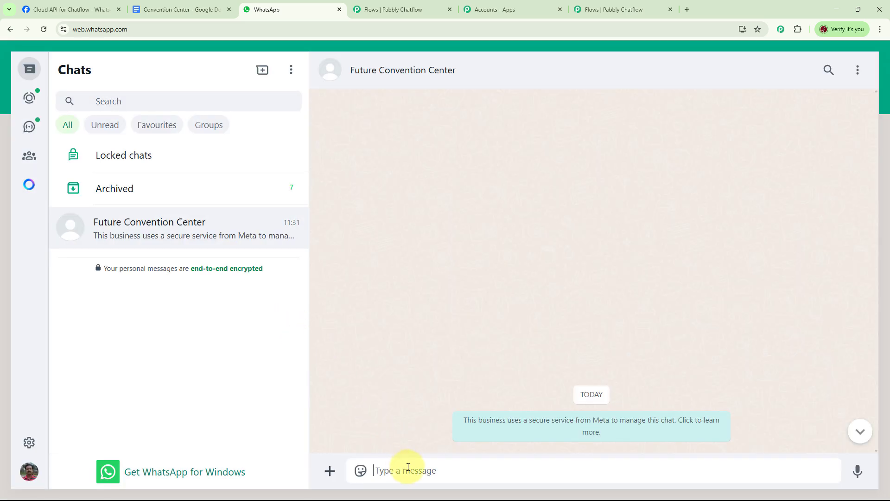
Send "Convention Hall" to trigger the chatbot, then choose Availability and continue the test conversation through to the pricing details.
{"action": "type", "text": "Convention Hall"}
{"action": "key", "text": "Return"}
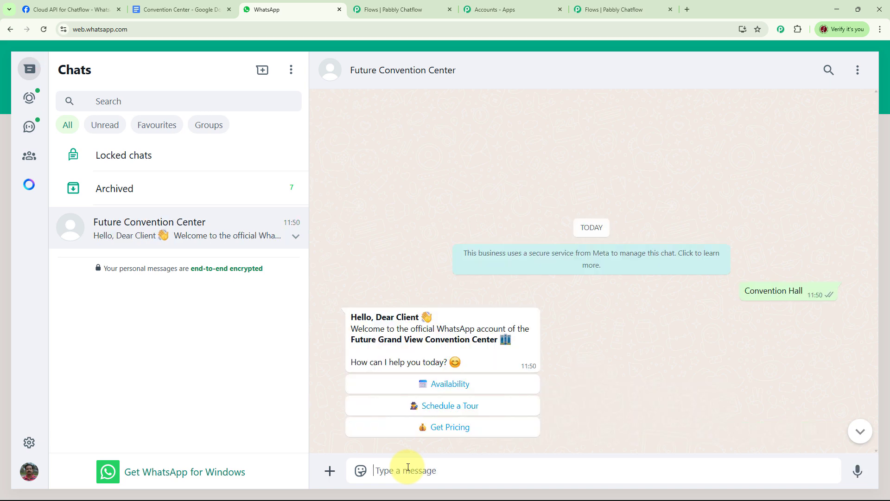
{"action": "left_click", "coordinate": [449, 385]}
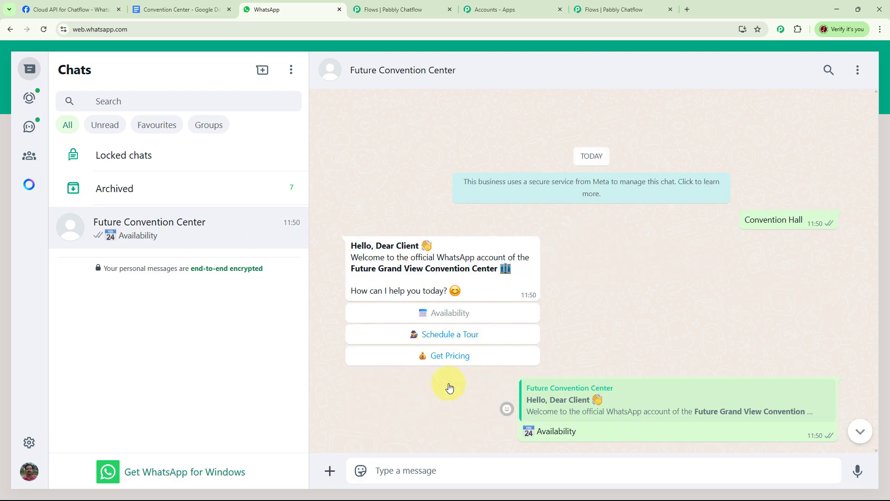
{"action": "left_click", "coordinate": [451, 251]}
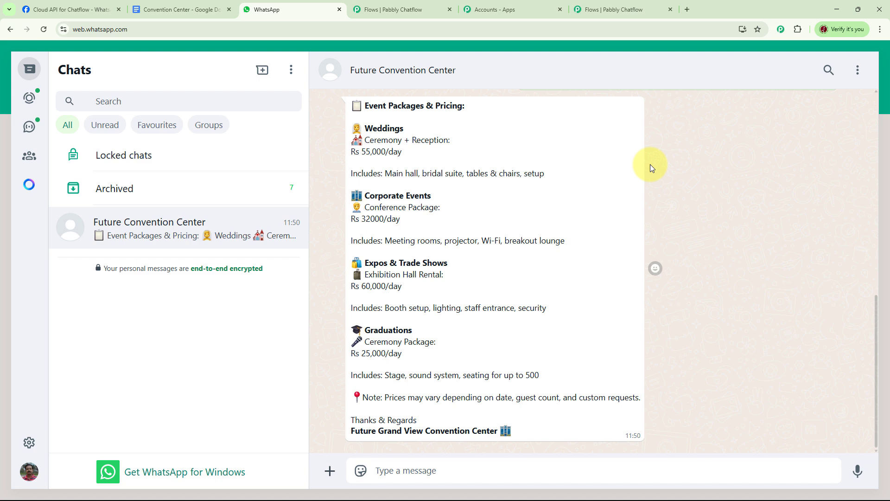
Return to Pabbly Chatflow and open its dashboard.
{"action": "left_click", "coordinate": [603, 10]}
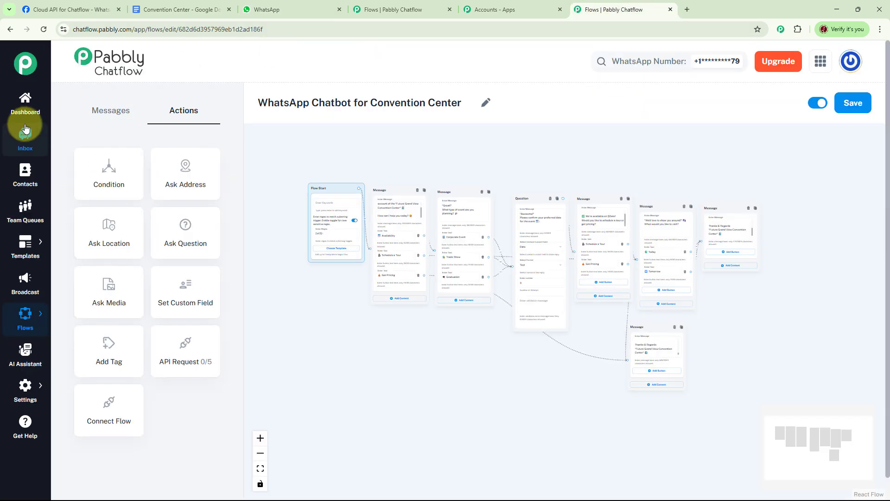
{"action": "left_click", "coordinate": [25, 101]}
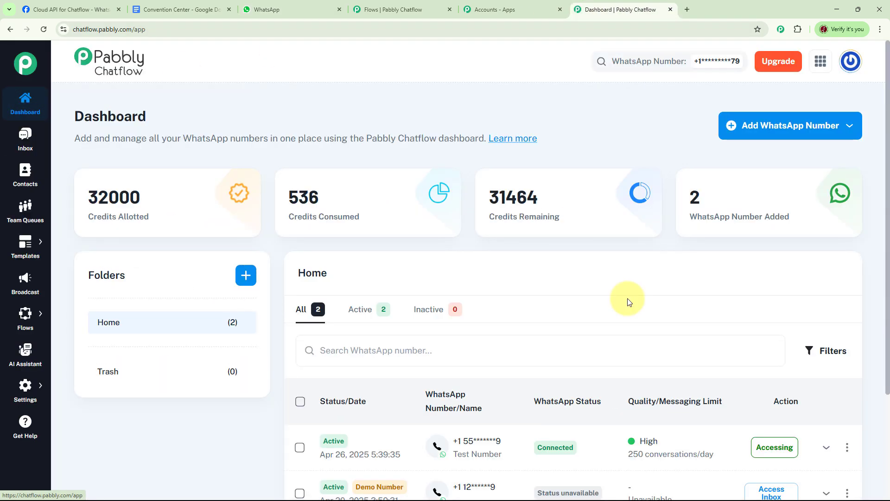